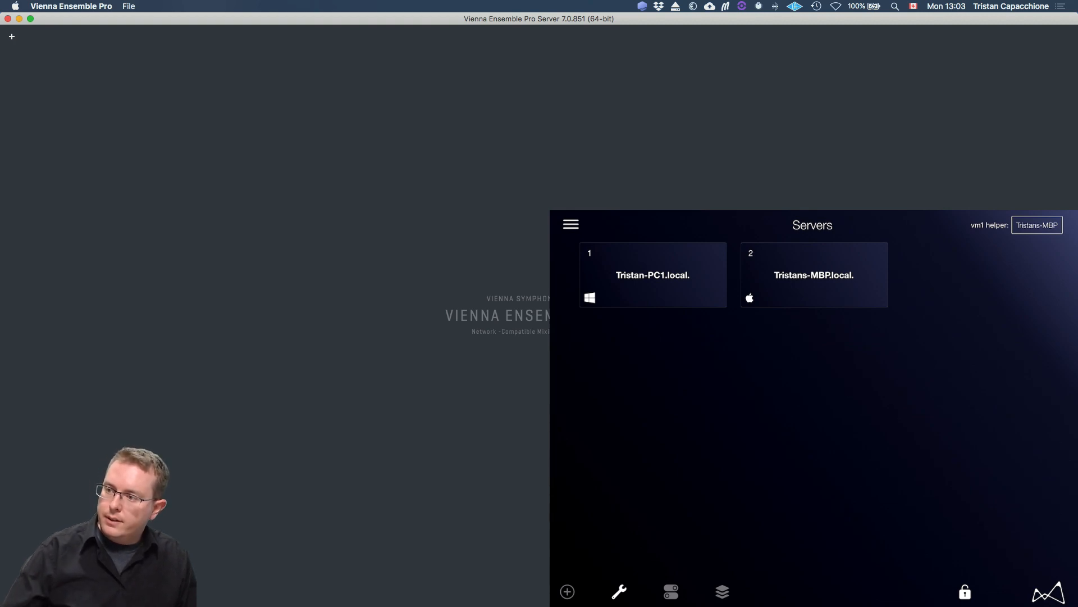
# View the instances on the Windows server, return to the server list and open the Mac server
pyautogui.click(652, 274)
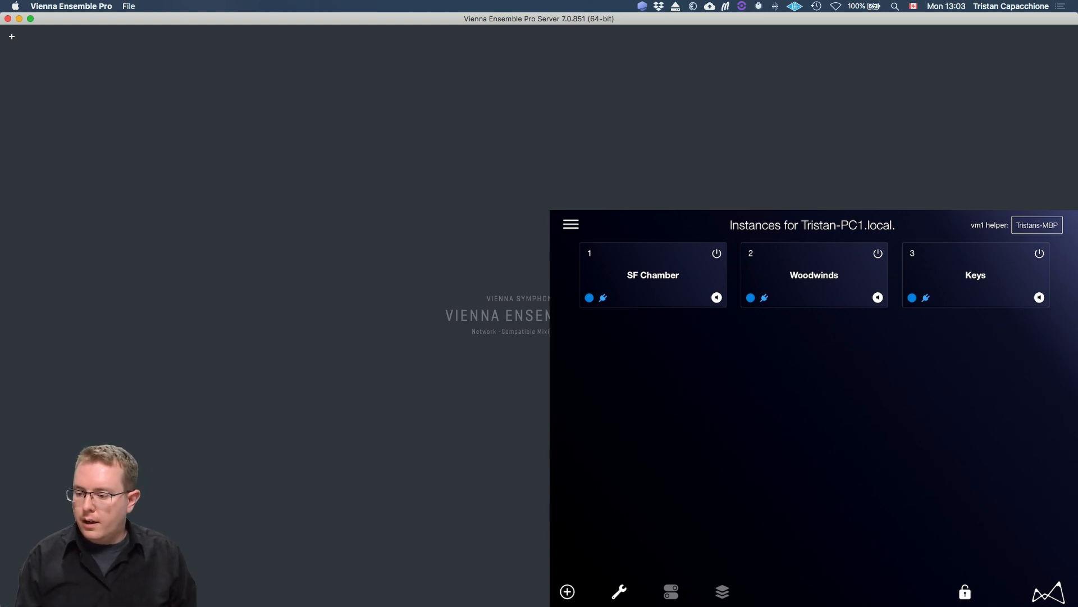
pyautogui.moveTo(702, 421); pyautogui.dragTo(927, 421)
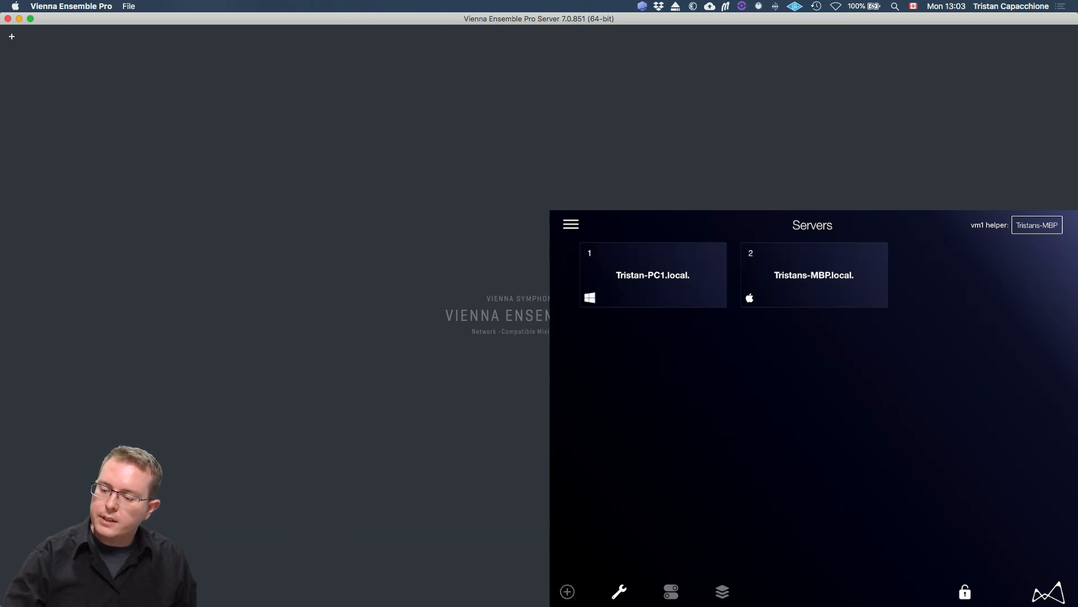
pyautogui.click(814, 275)
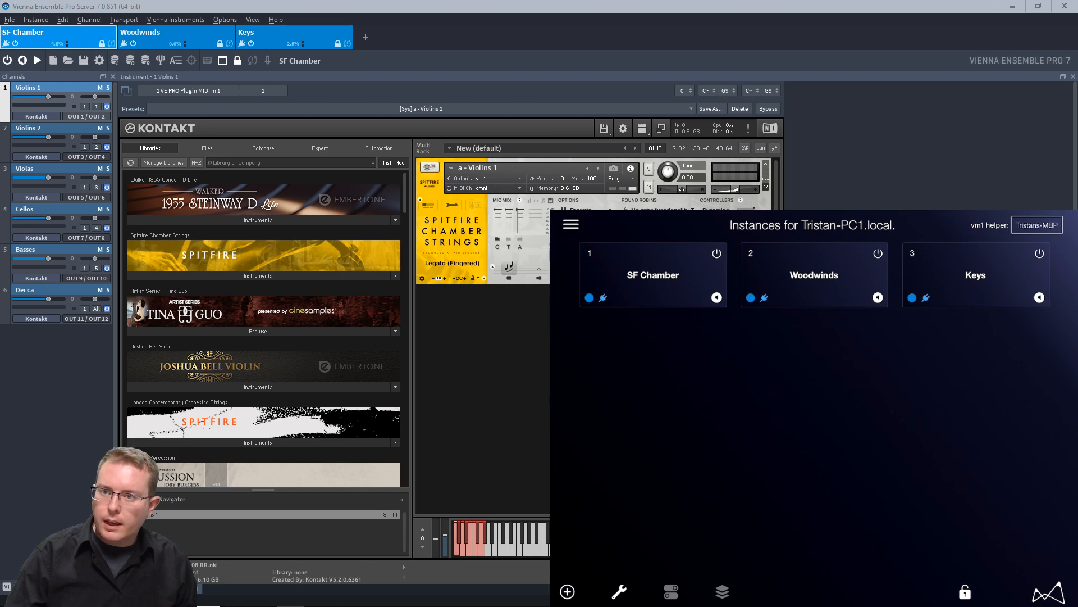
# Open the Woodwinds instance on the Windows server and look through its full channel list
pyautogui.click(814, 275)
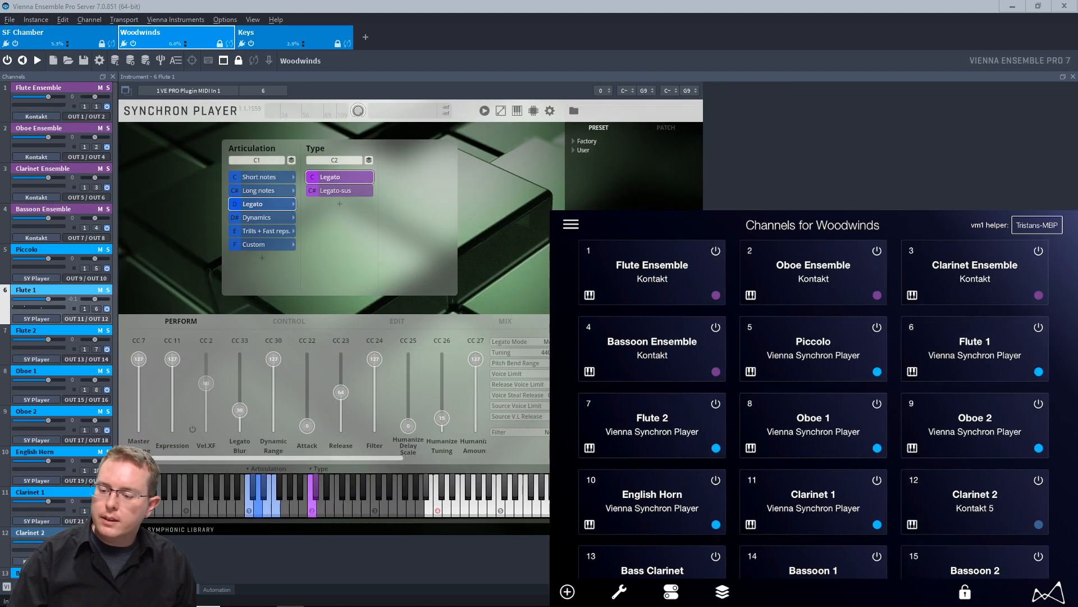
pyautogui.scroll(-3, 814, 393)
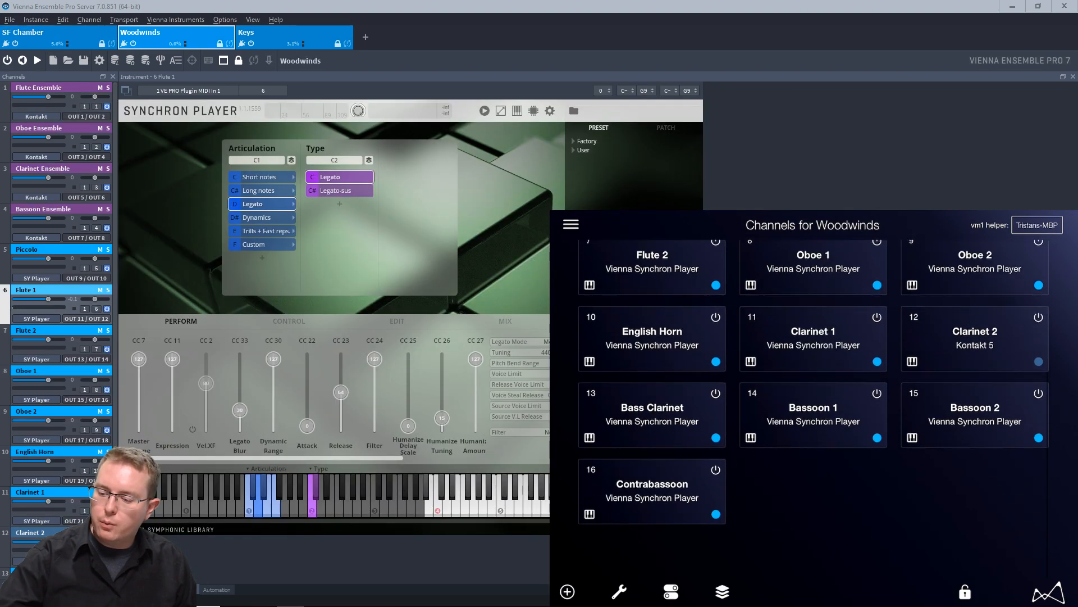
pyautogui.scroll(3, 814, 410)
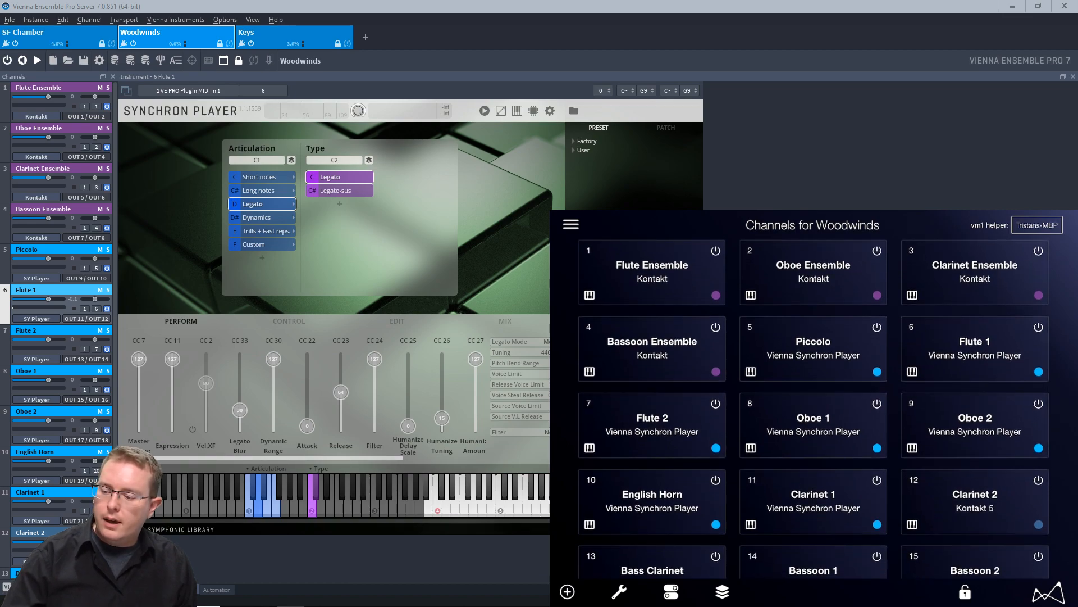
pyautogui.scroll(-2, 814, 408)
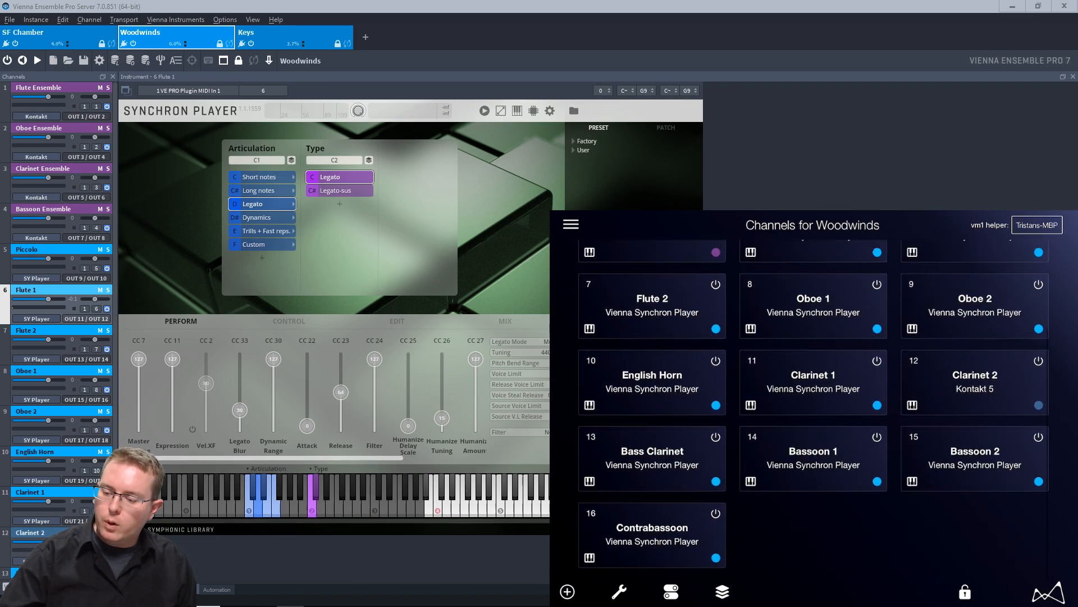
pyautogui.scroll(2, 814, 409)
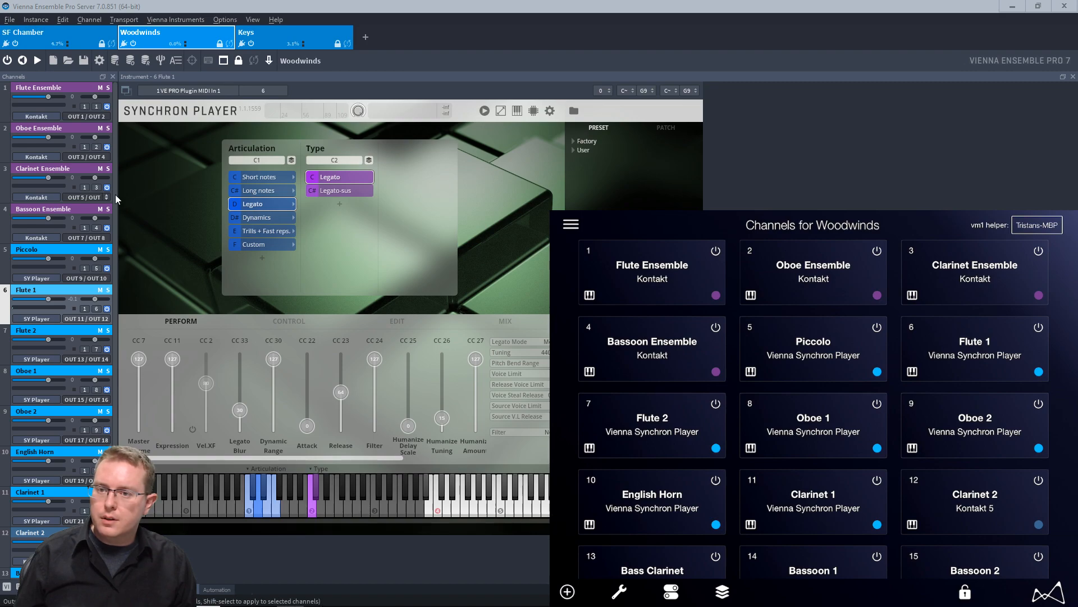
pyautogui.moveTo(115, 203); pyautogui.dragTo(108, 139)
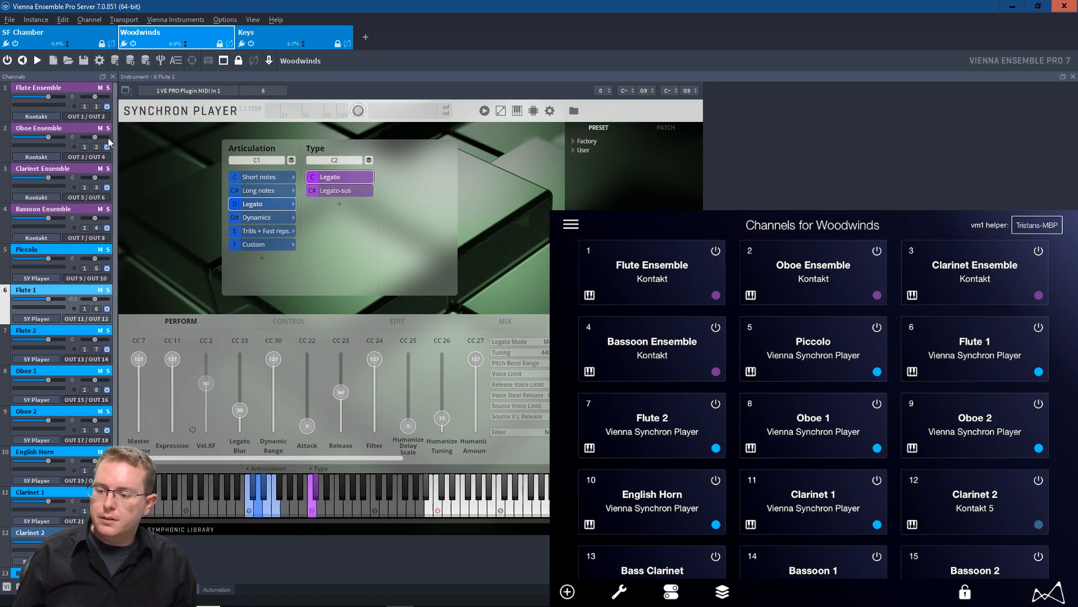
pyautogui.scroll(-2, 813, 408)
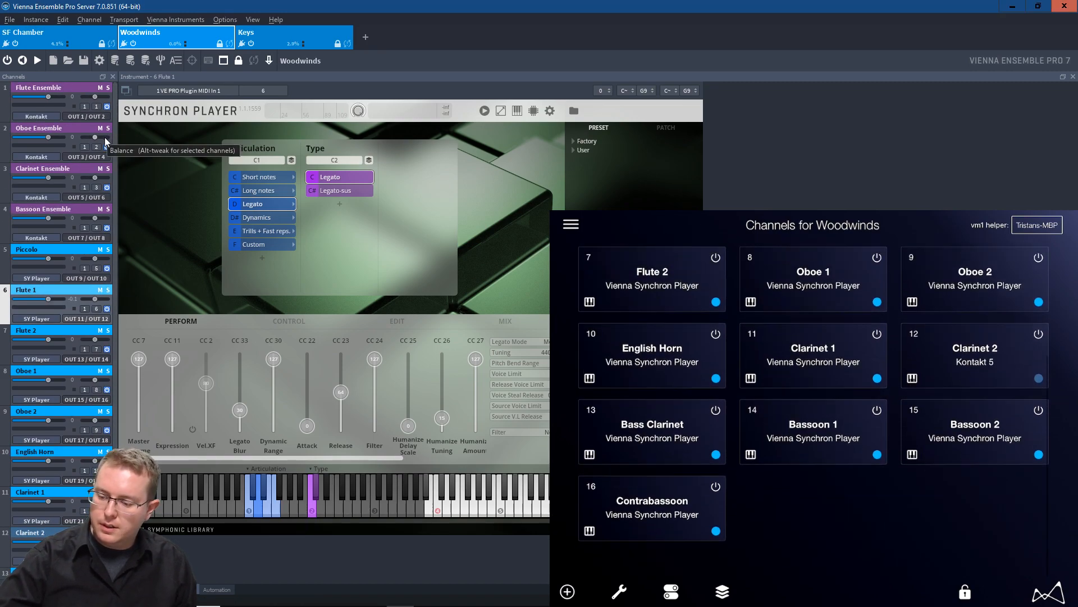
pyautogui.scroll(2, 814, 408)
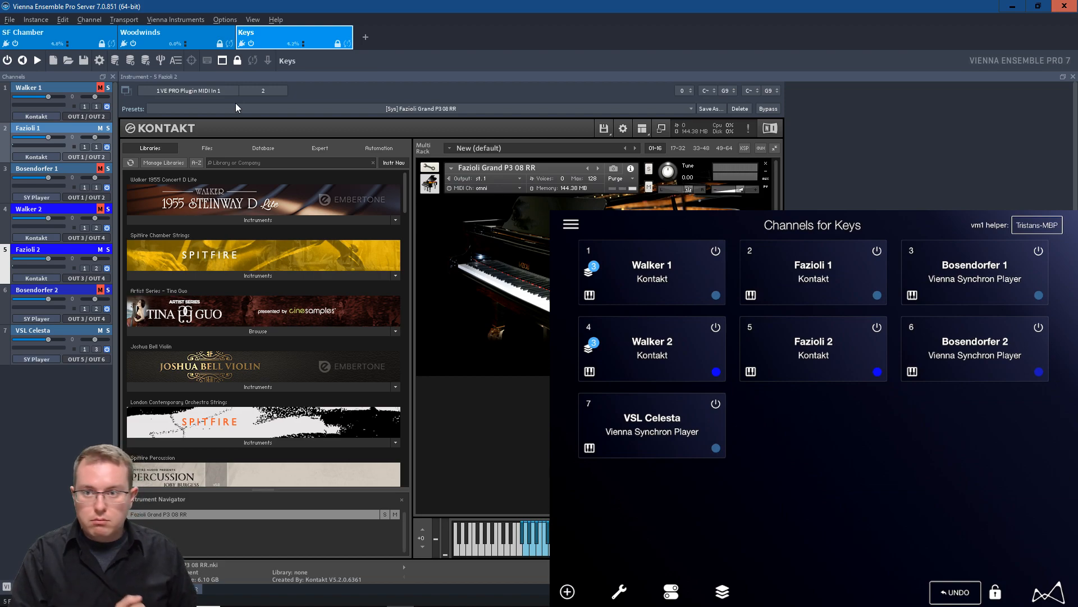
# Select the Walker, Fazioli and Bosendorfer channels of Keys in turn to compare their stacks on MIDI channels 1 and 2
pyautogui.click(68, 85)
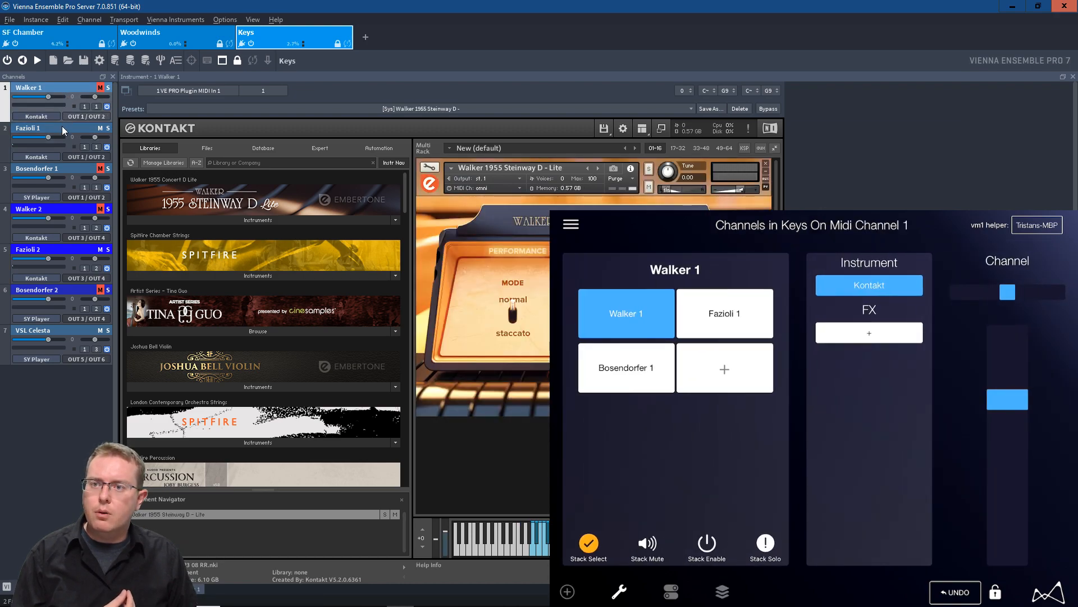
pyautogui.click(63, 131)
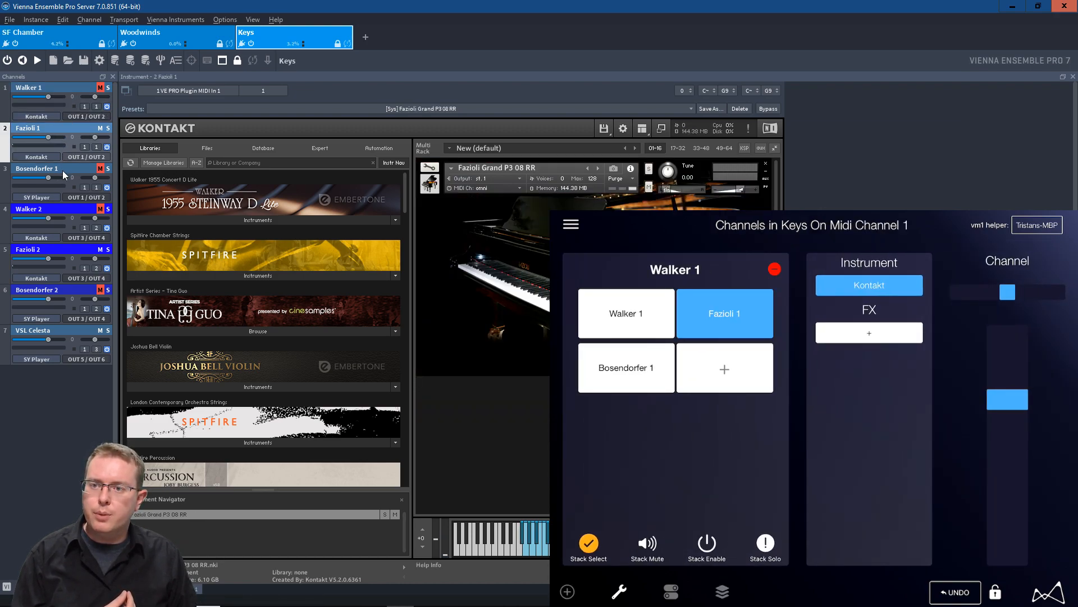
pyautogui.click(62, 170)
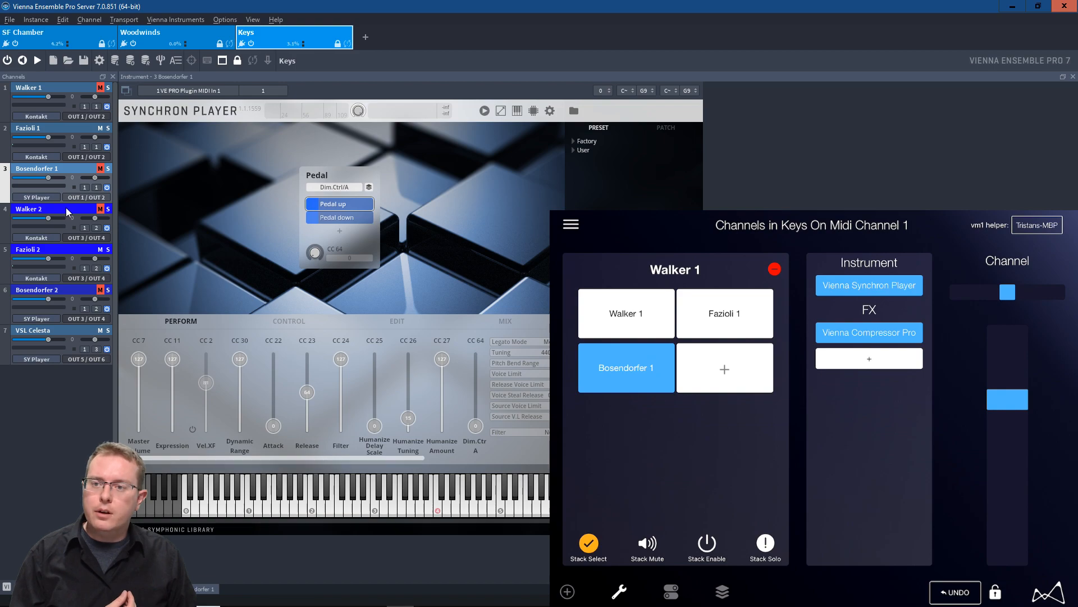
pyautogui.click(67, 211)
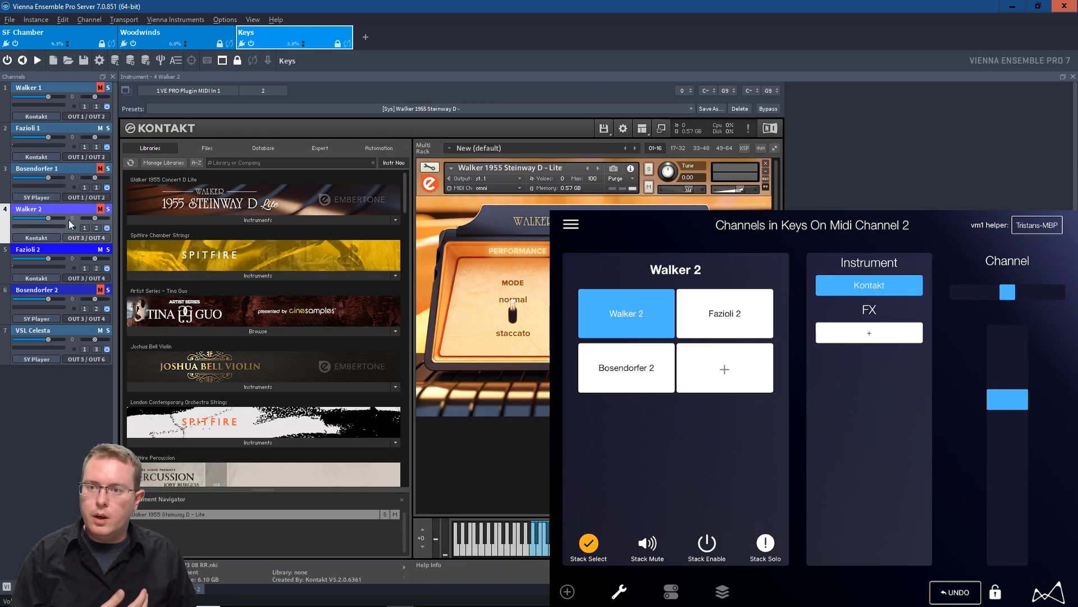
pyautogui.click(67, 250)
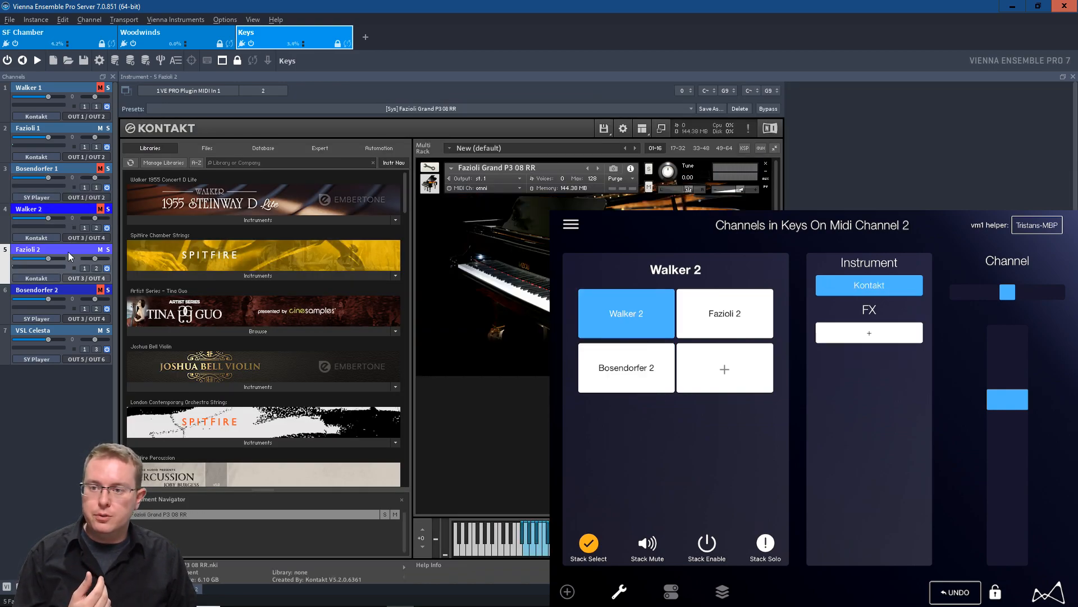
pyautogui.click(63, 288)
pyautogui.click(58, 92)
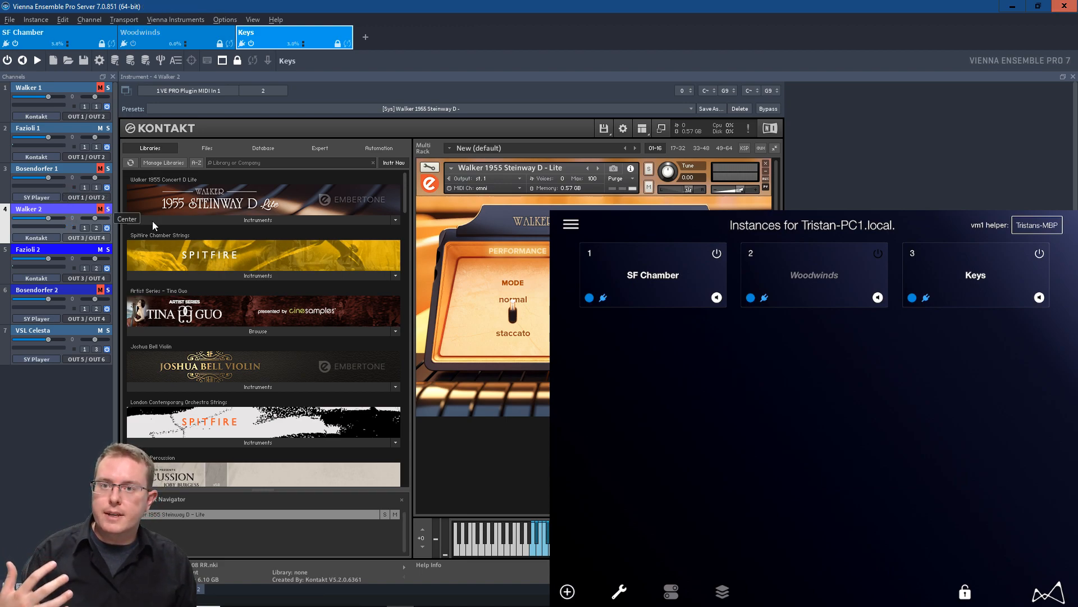
# View the disabled Woodwinds instance and switch to the SF Chamber instance
pyautogui.click(156, 36)
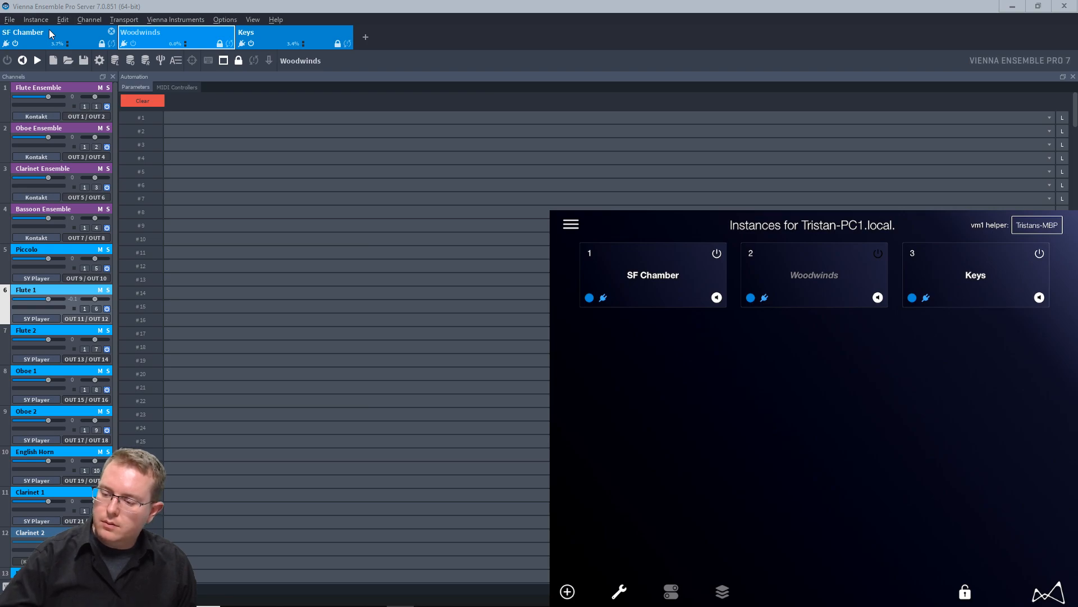
pyautogui.click(50, 34)
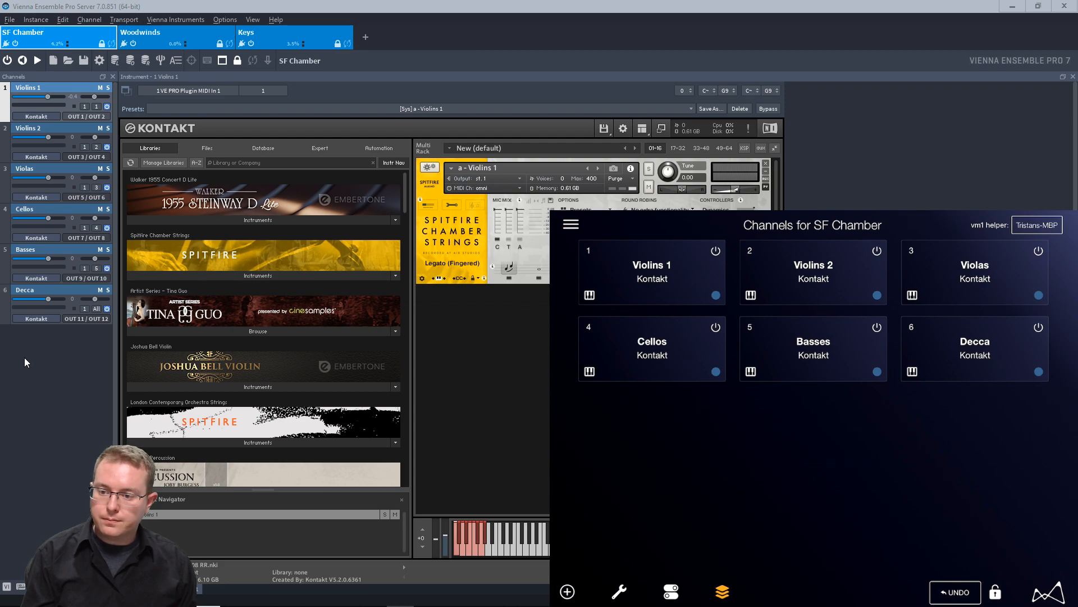
# Insert a folder below Violins 1 in the SF Chamber instance and delete it
pyautogui.click(64, 586)
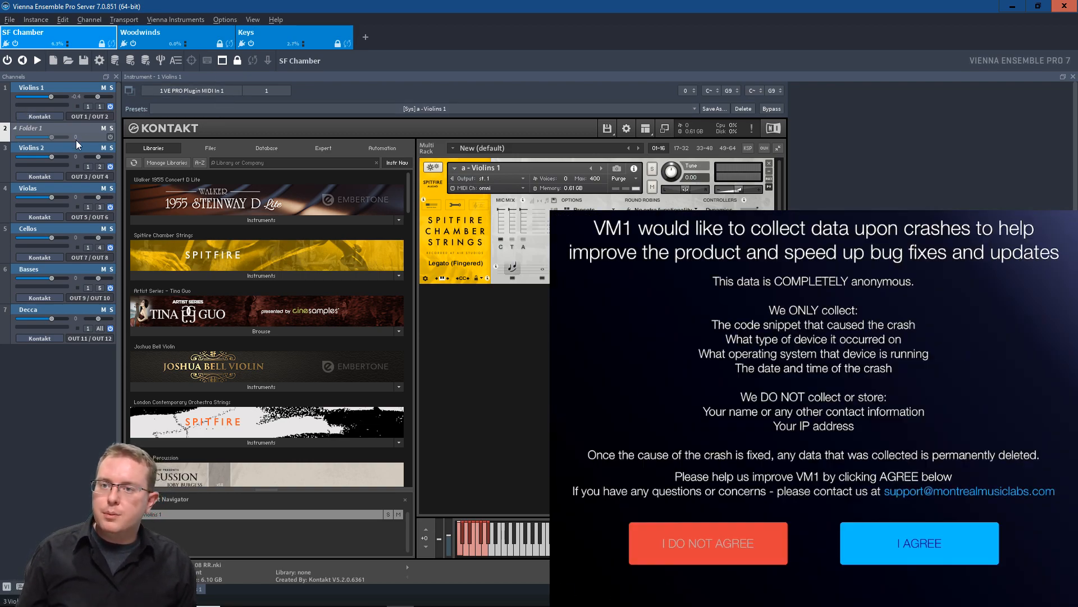
pyautogui.rightClick(68, 126)
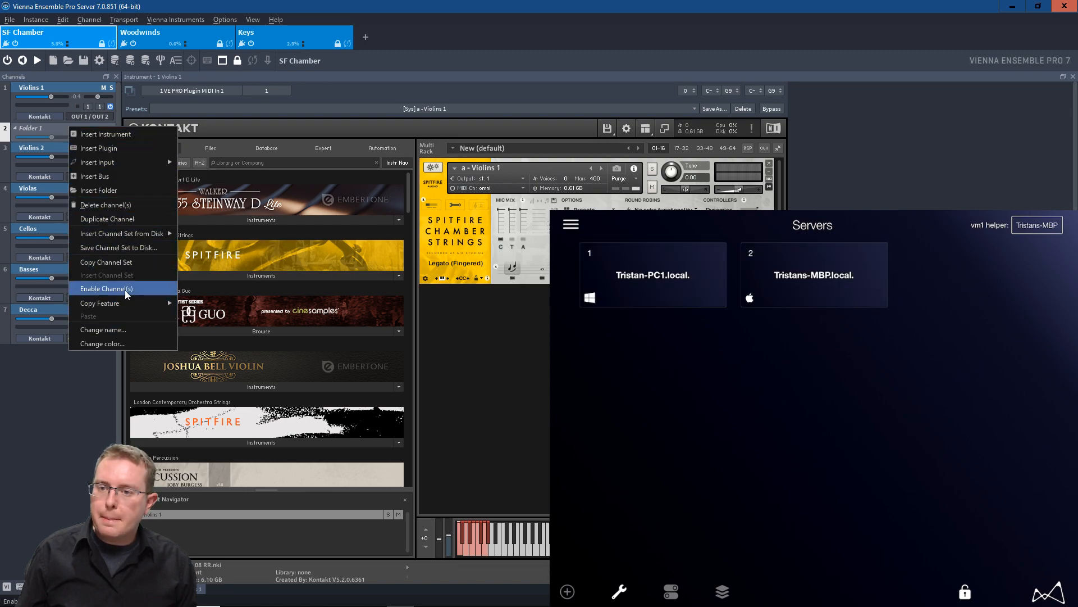
pyautogui.click(120, 205)
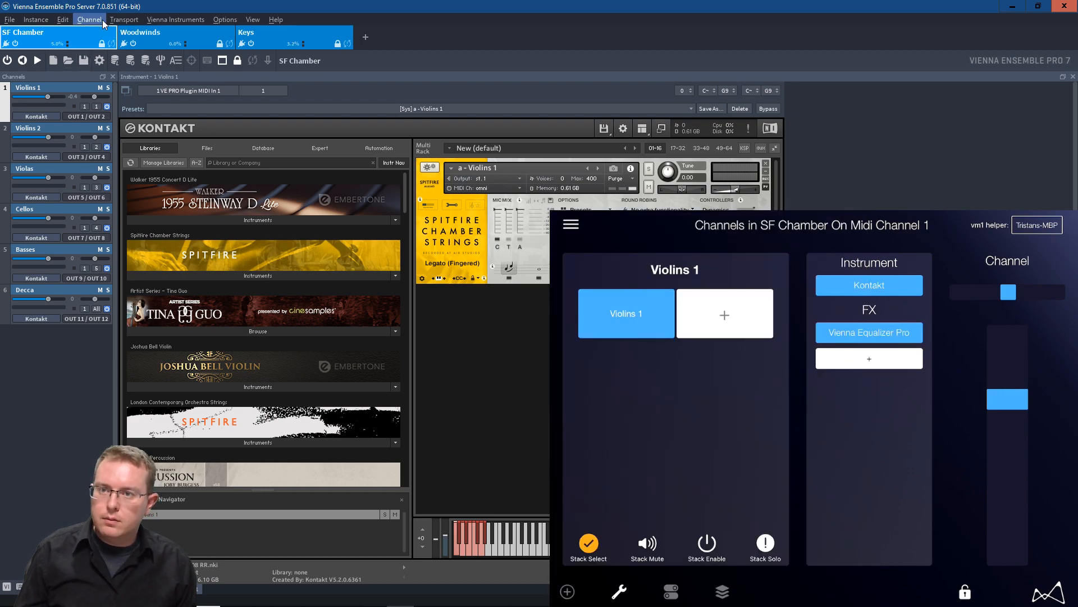
# Show the mixer for the SF Chamber instance and inspect the Equalizer in the Violins 1 effects slot
pyautogui.click(251, 19)
pyautogui.click(270, 51)
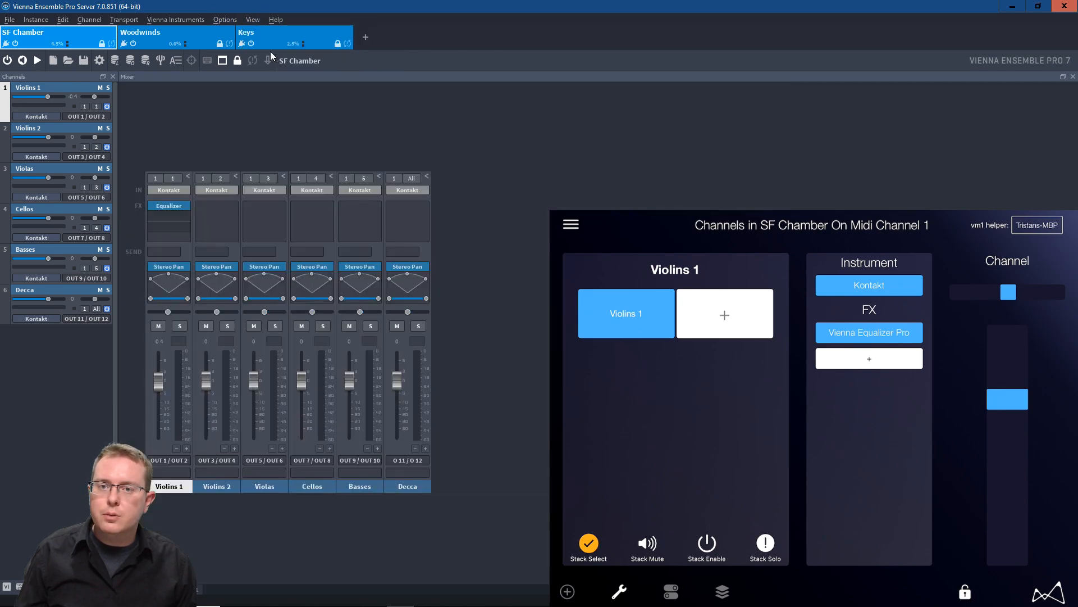
pyautogui.moveTo(177, 207)
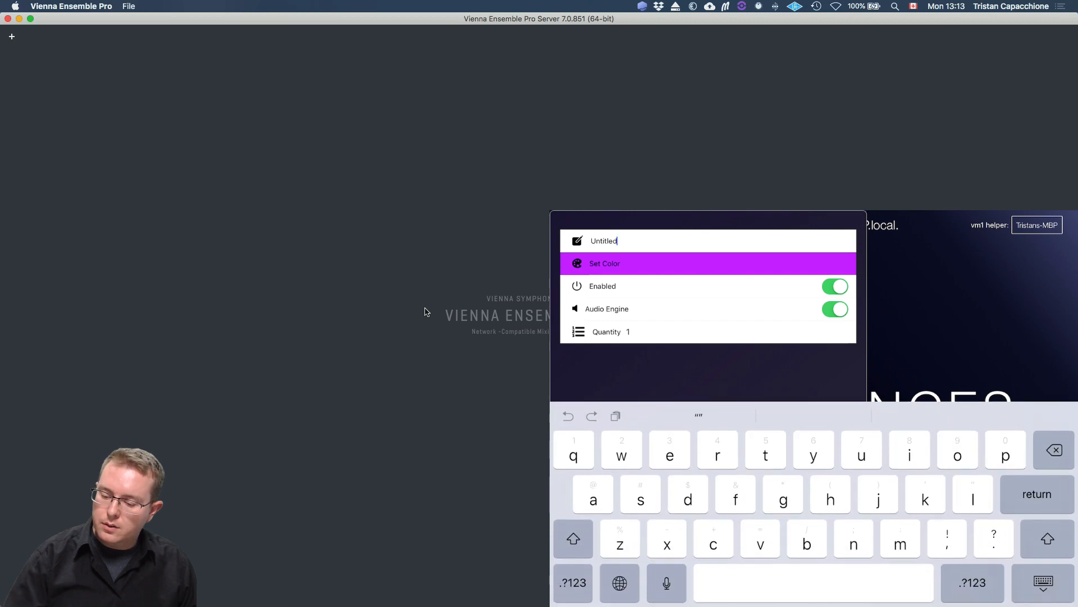
# Name the new instance on the Mac server Brass and set its color to cyan
pyautogui.press('BackSpace')
pyautogui.press('BackSpace')
pyautogui.press('BackSpace')
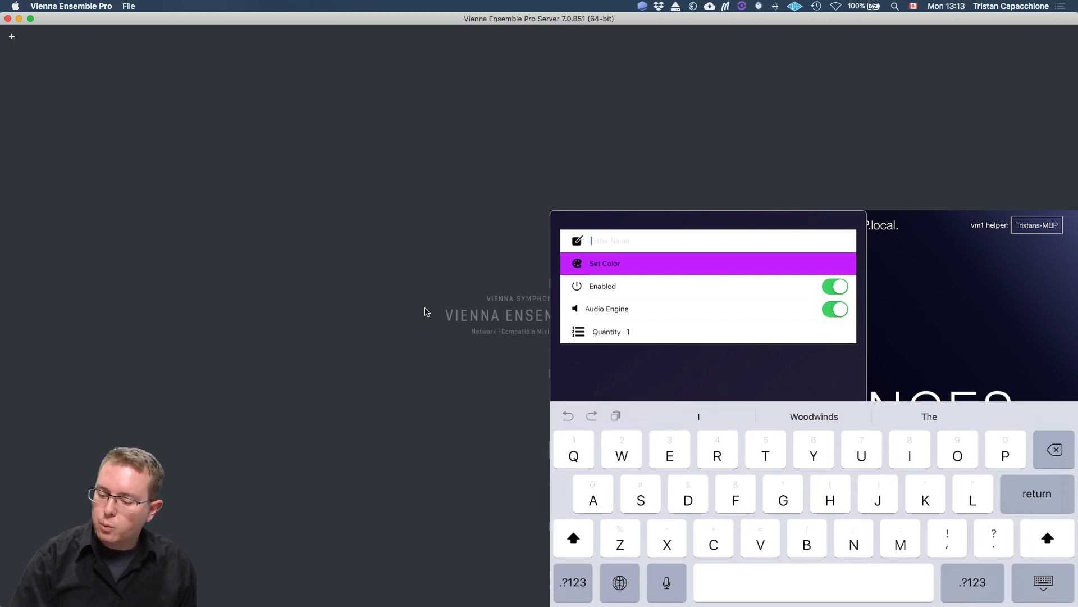
pyautogui.write('Brass')
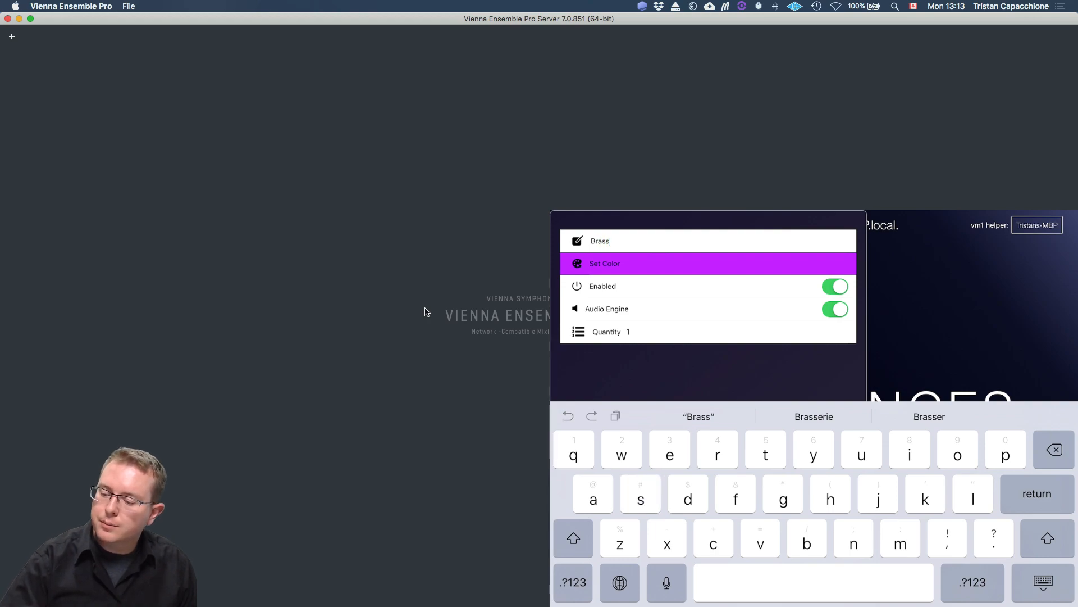
pyautogui.click(604, 263)
pyautogui.moveTo(733, 492); pyautogui.dragTo(576, 366)
pyautogui.click(825, 574)
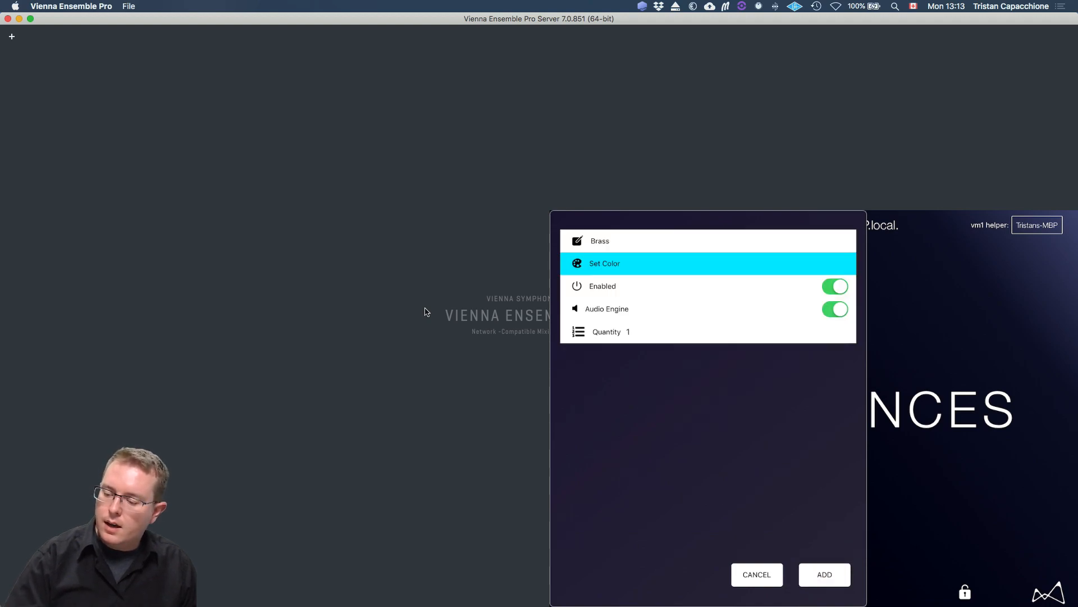
# Set the quantity of Brass instances to 2 and add them to the Mac server
pyautogui.click(607, 331)
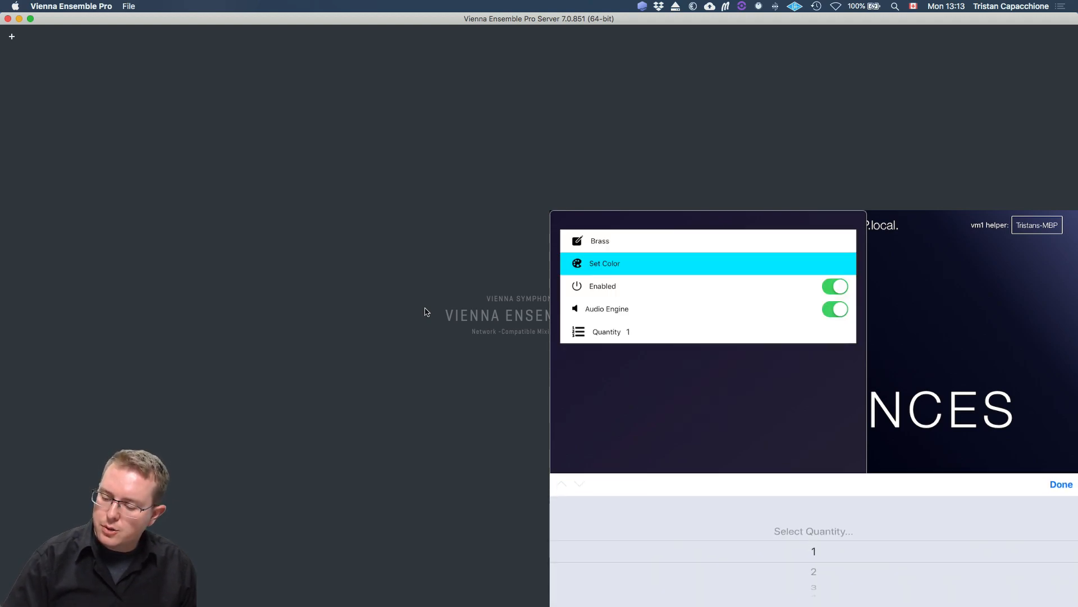
pyautogui.moveTo(813, 553); pyautogui.dragTo(813, 533)
pyautogui.click(1062, 483)
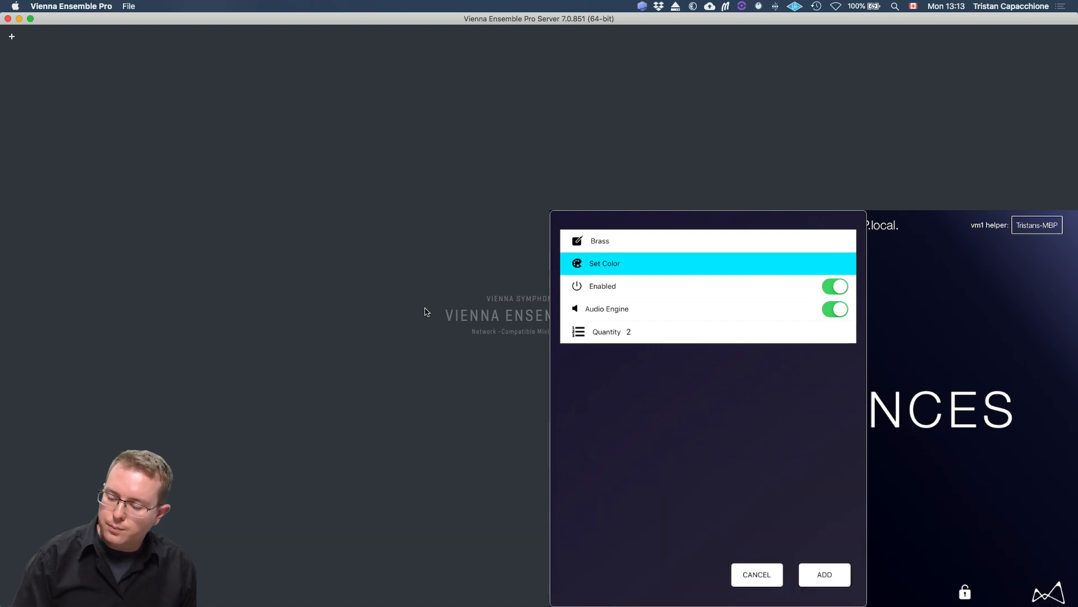
pyautogui.click(824, 574)
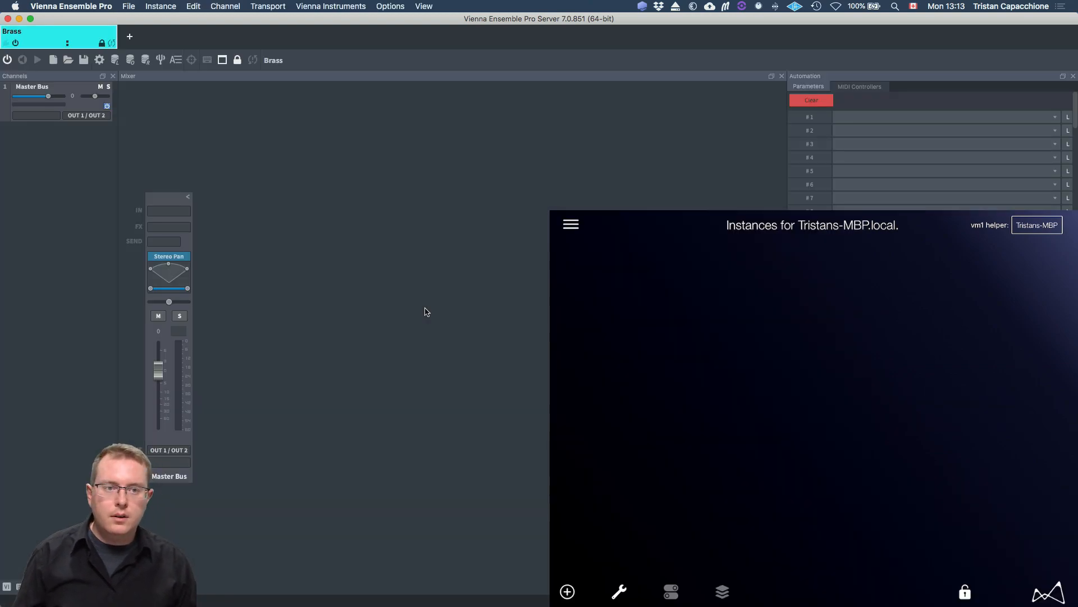
# Replace the default name of another new instance on the Mac server with Brass
pyautogui.click(814, 275)
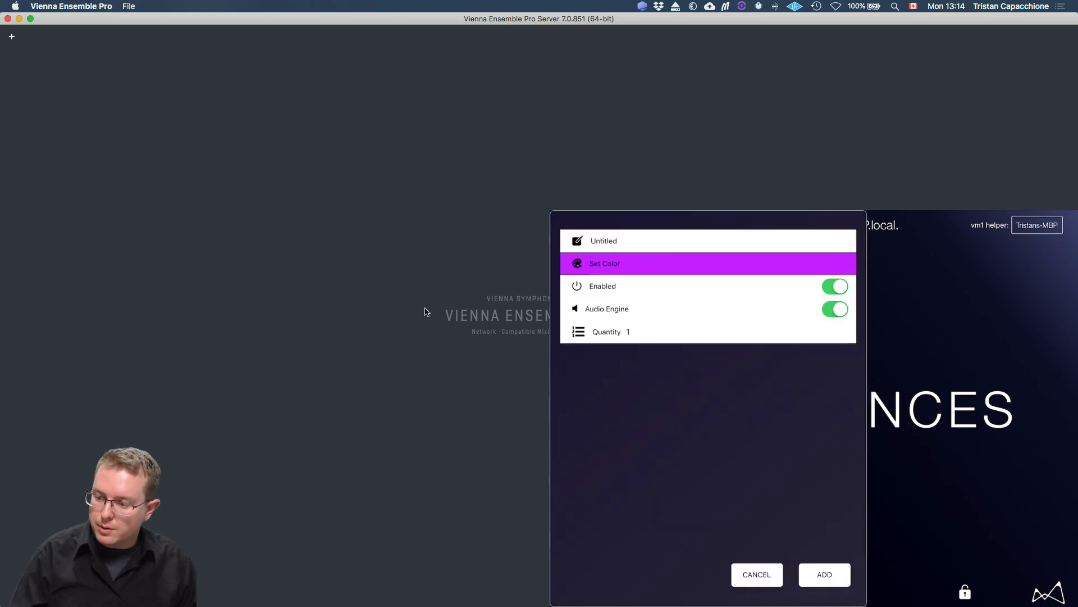
pyautogui.press('BackSpace')
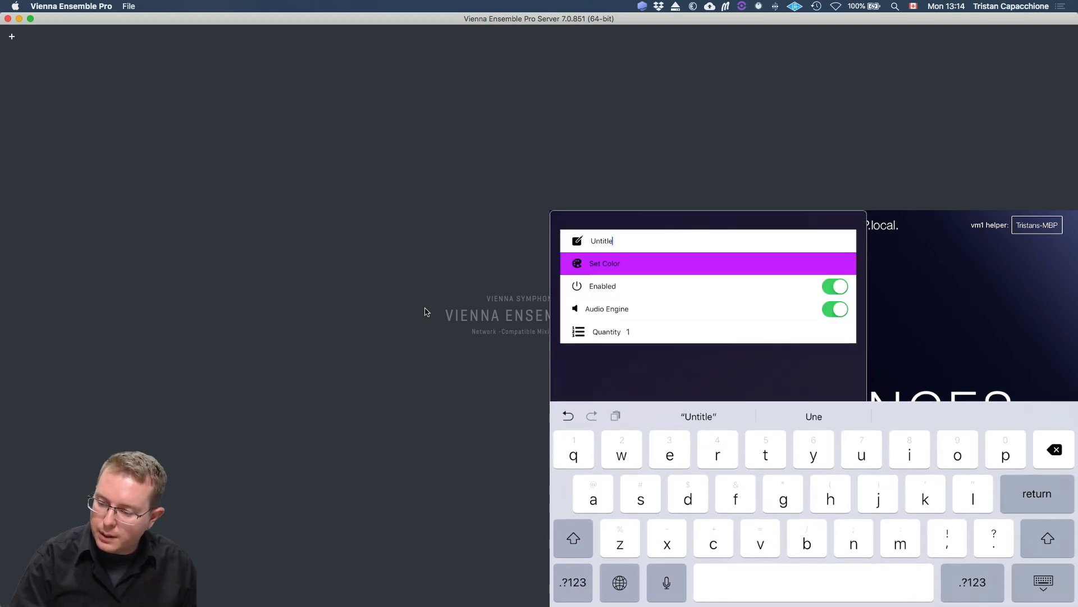
pyautogui.press('BackSpace')
pyautogui.press('BackSpace')
pyautogui.press('BackSpace')
pyautogui.press('BackSpace')
pyautogui.press('BackSpace')
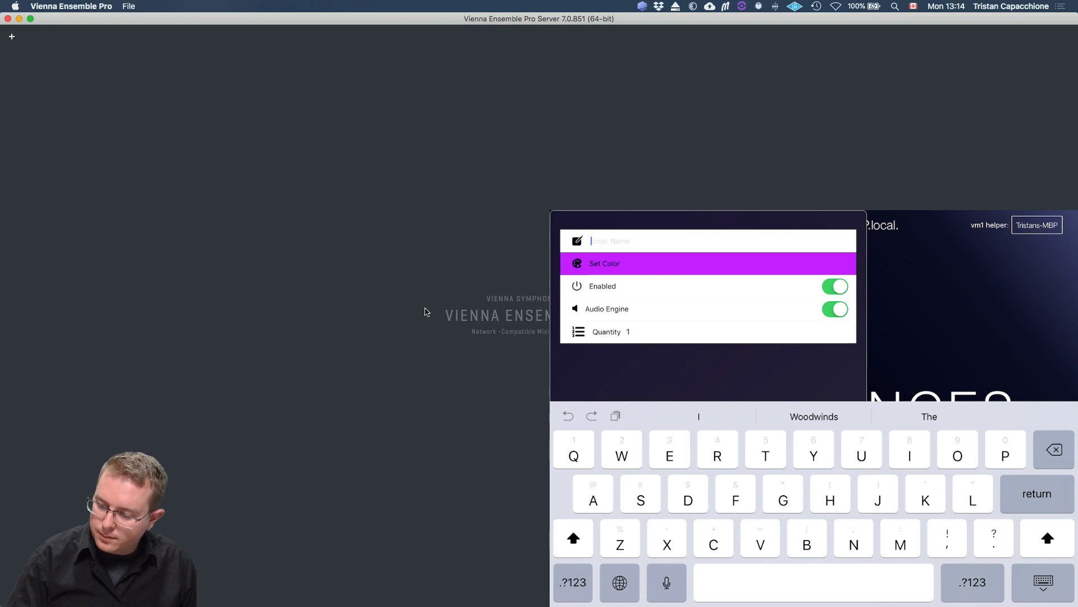
pyautogui.write('Brass')
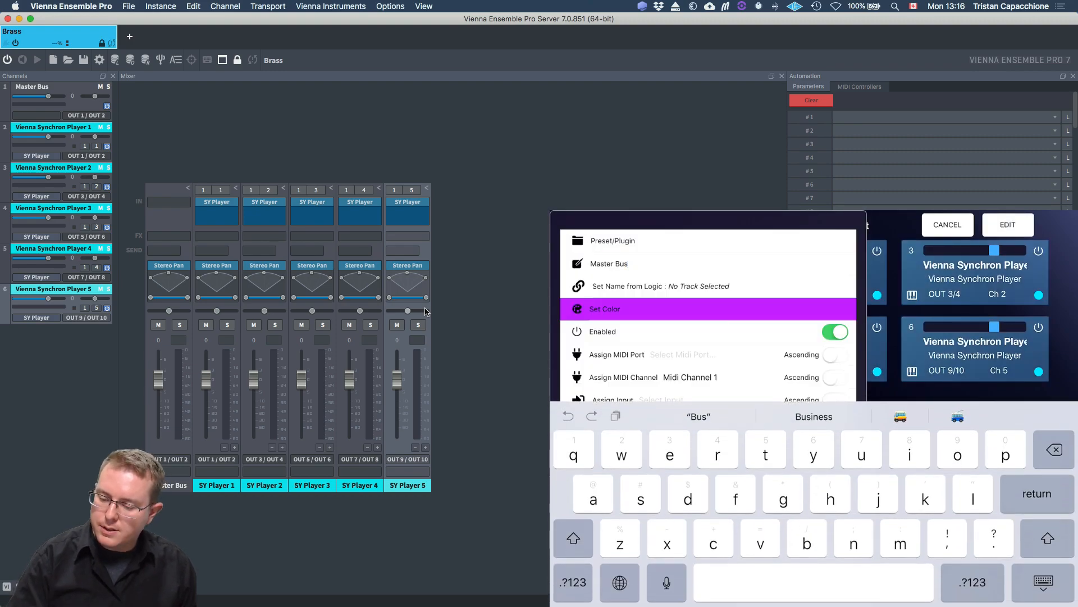
# Replace the name in the batch edit of the selected channels with Brass
pyautogui.press('BackSpace')
pyautogui.press('BackSpace')
pyautogui.press('BackSpace')
pyautogui.press('BackSpace')
pyautogui.press('BackSpace')
pyautogui.press('BackSpace')
pyautogui.press('BackSpace')
pyautogui.press('BackSpace')
pyautogui.press('BackSpace')
pyautogui.press('BackSpace')
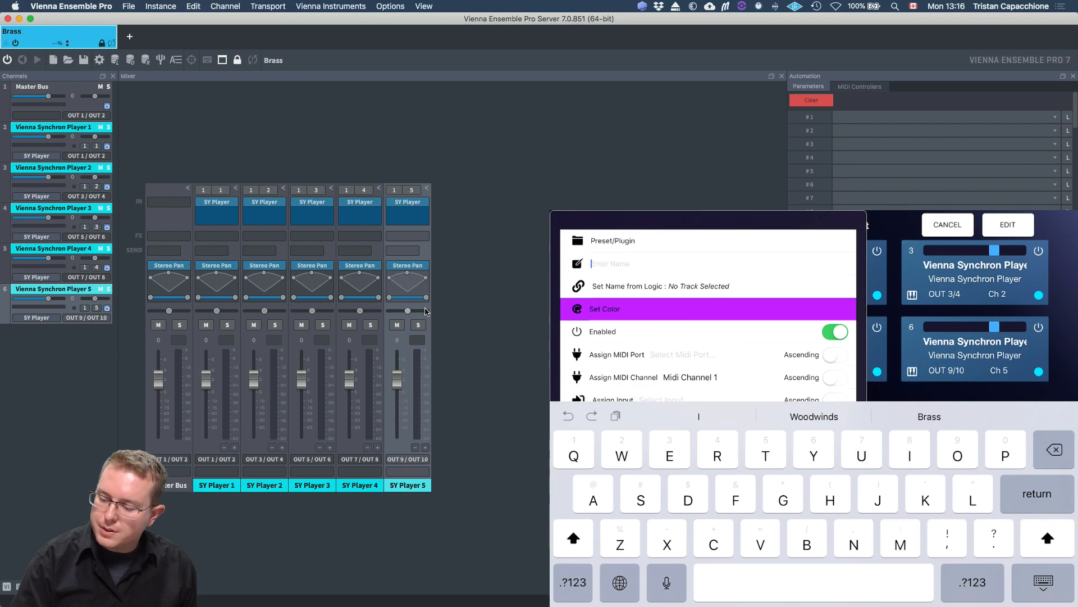
pyautogui.write('Brass')
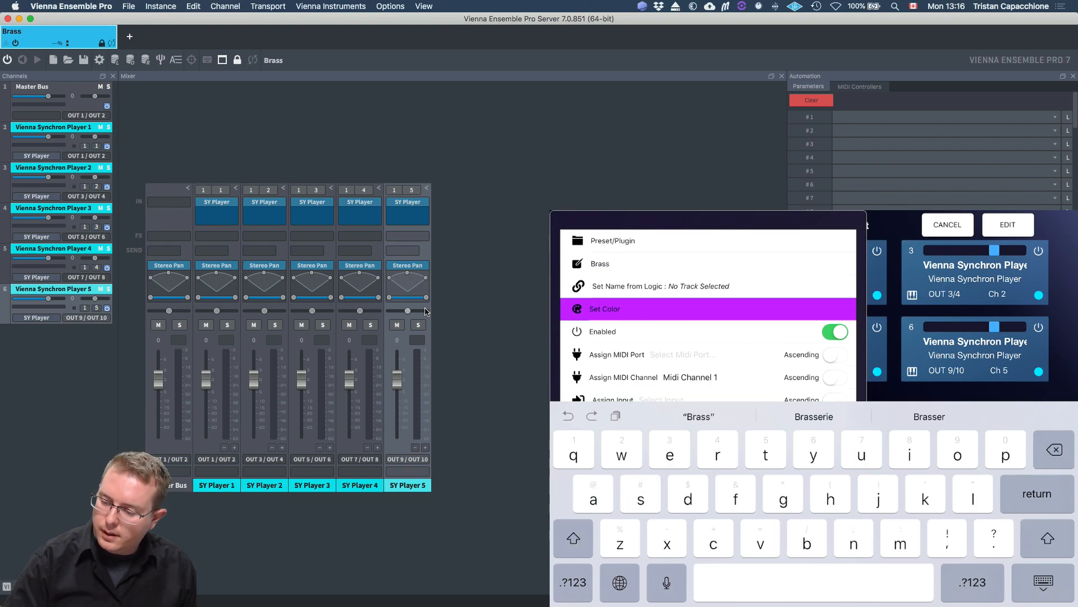
# Assign the selected channels ascending MIDI channels starting from Midi Channel 1 and save the batch edit
pyautogui.click(835, 377)
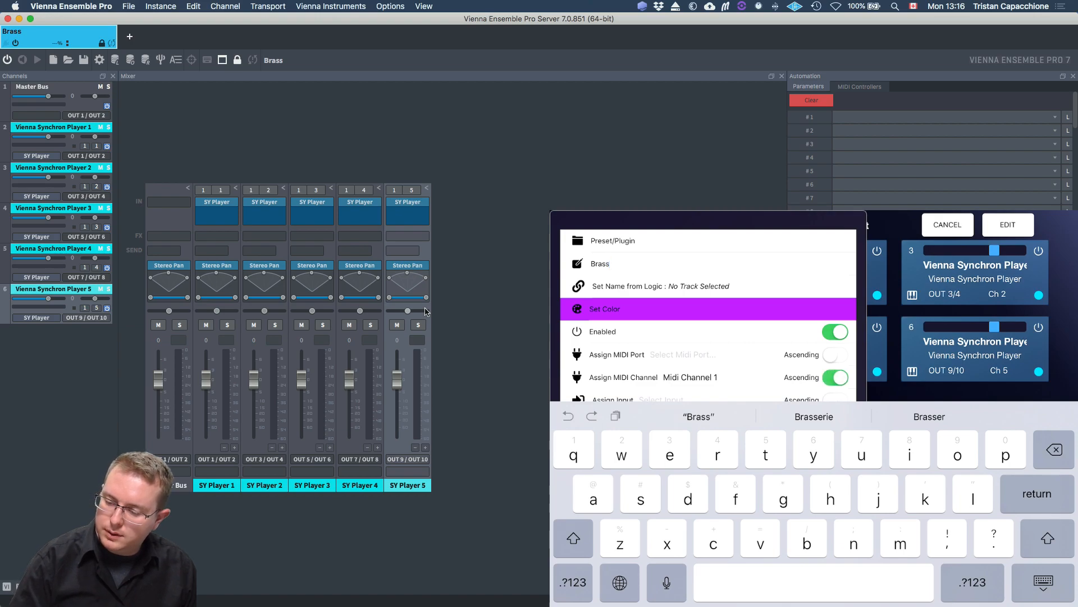
pyautogui.press('Return')
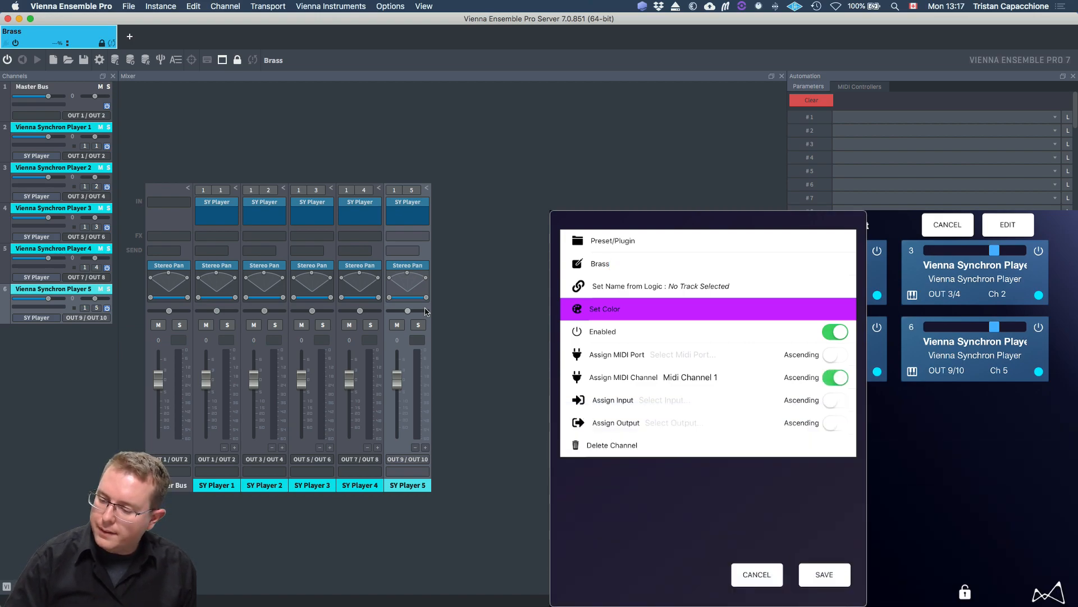
pyautogui.click(825, 574)
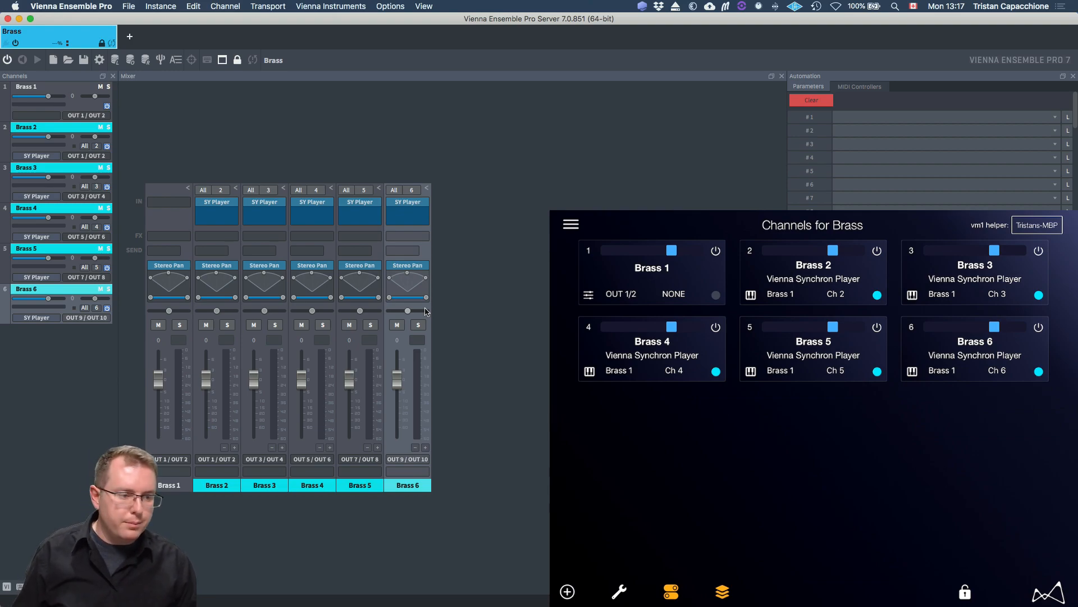
# Switch to Logic Pro X
pyautogui.moveTo(540, 598)
pyautogui.moveTo(436, 599)
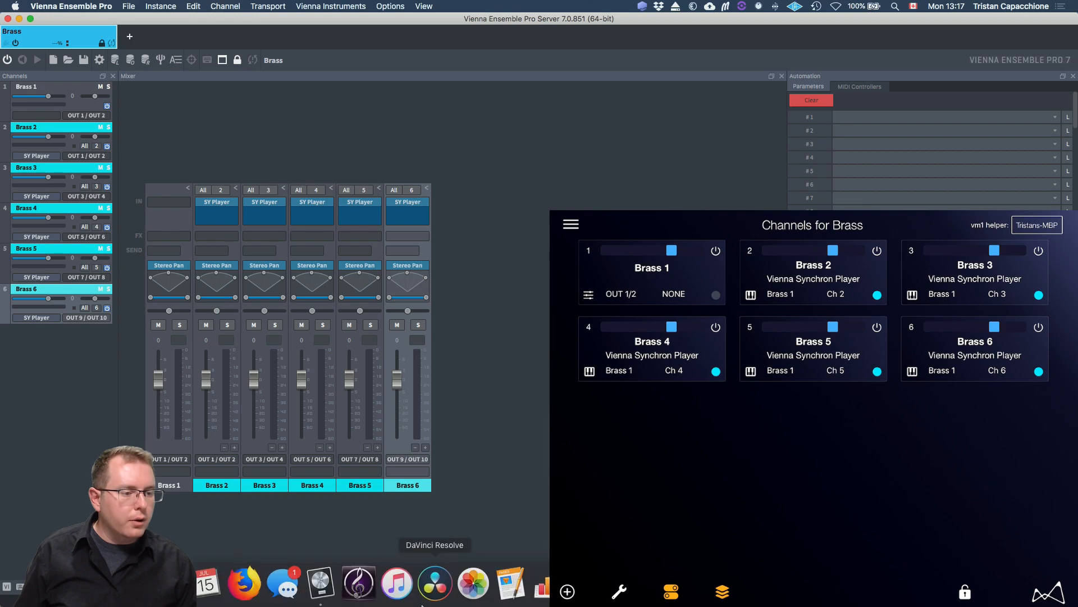
pyautogui.click(320, 584)
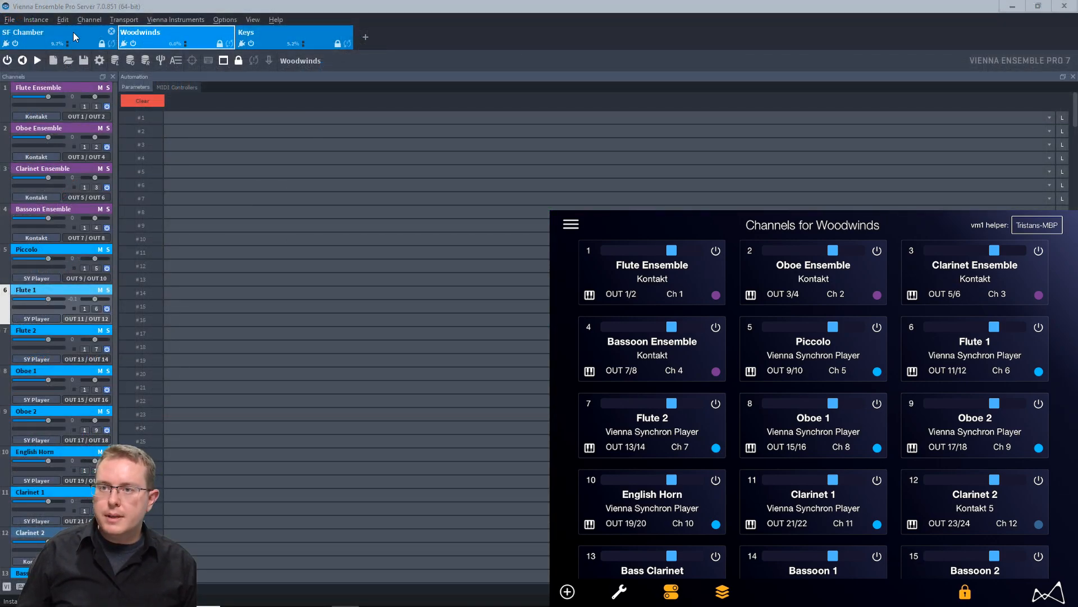
# Show the SF Chamber, Keys and Woodwinds instances in turn on the Windows server, finishing on SF Chamber
pyautogui.click(48, 35)
pyautogui.click(254, 40)
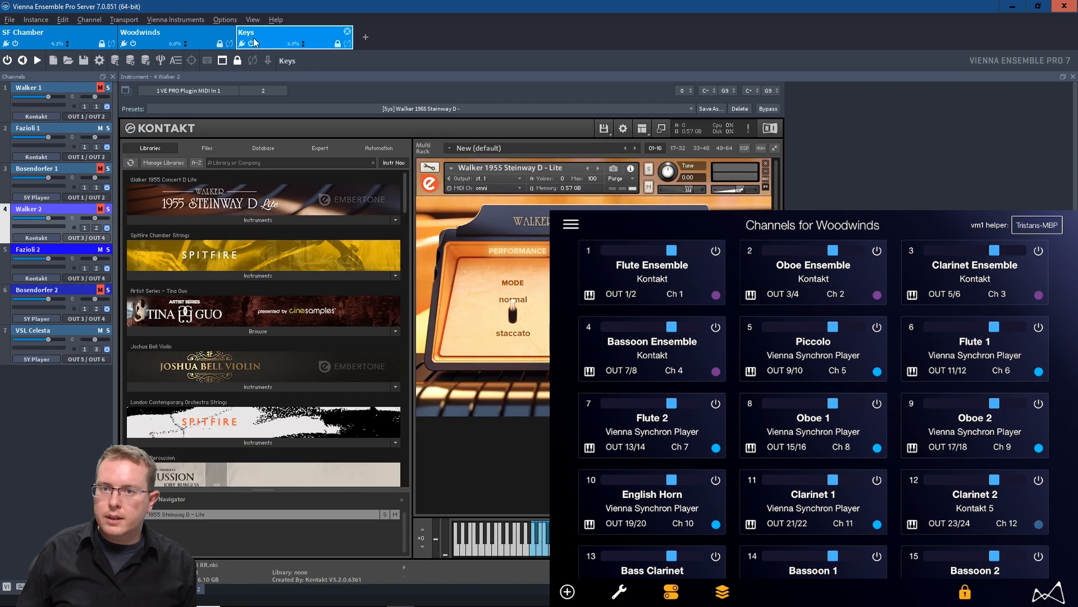
pyautogui.click(171, 32)
pyautogui.click(42, 32)
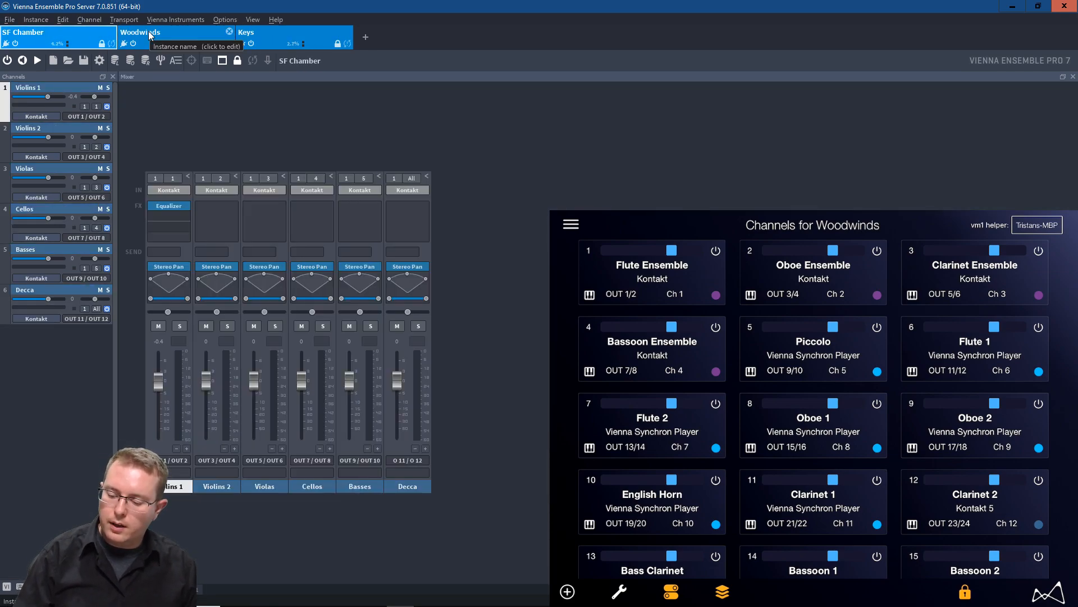
pyautogui.click(294, 41)
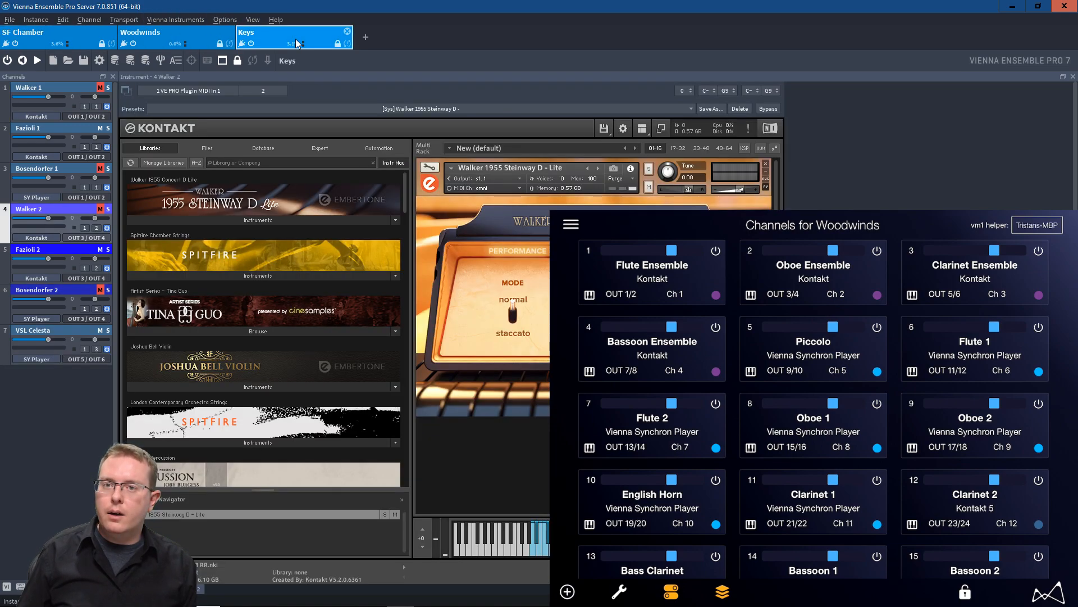
pyautogui.click(68, 37)
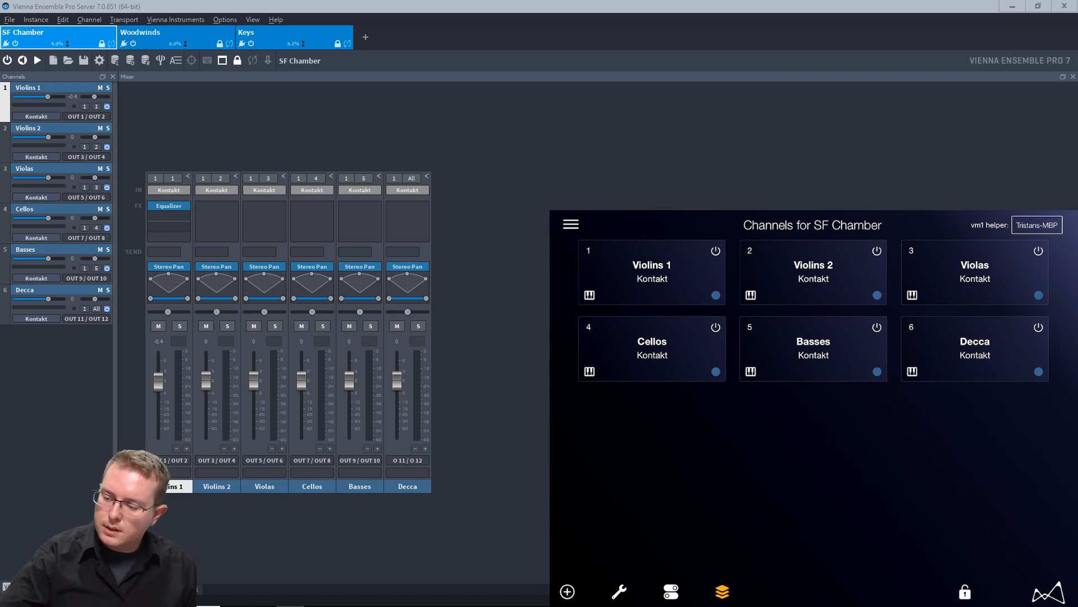
# Browse the server overview and each server's instance list, and open the instances page of the Windows server
pyautogui.click(570, 225)
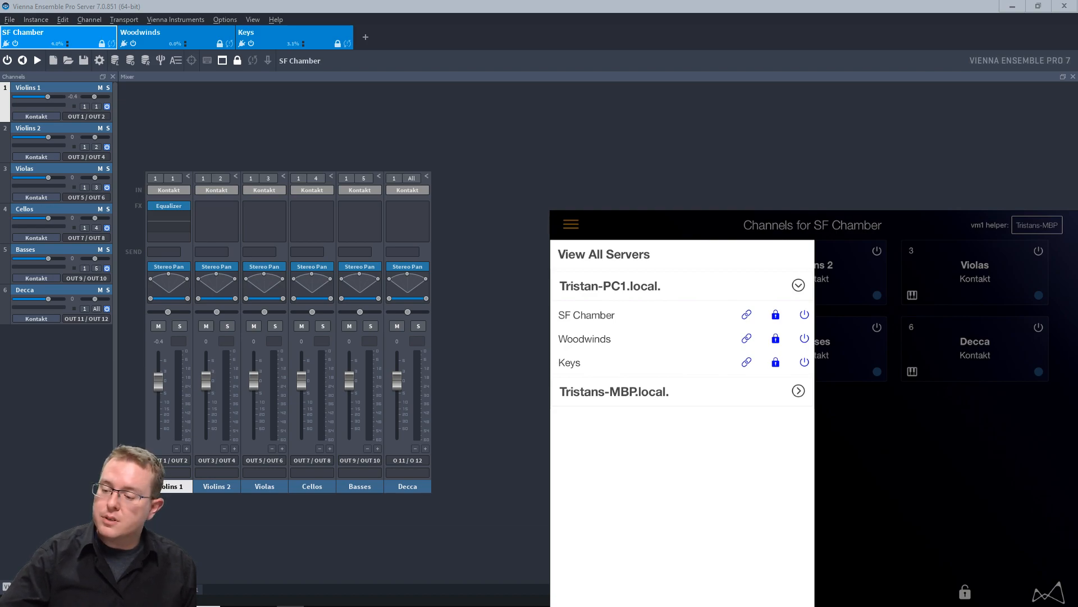
pyautogui.click(604, 254)
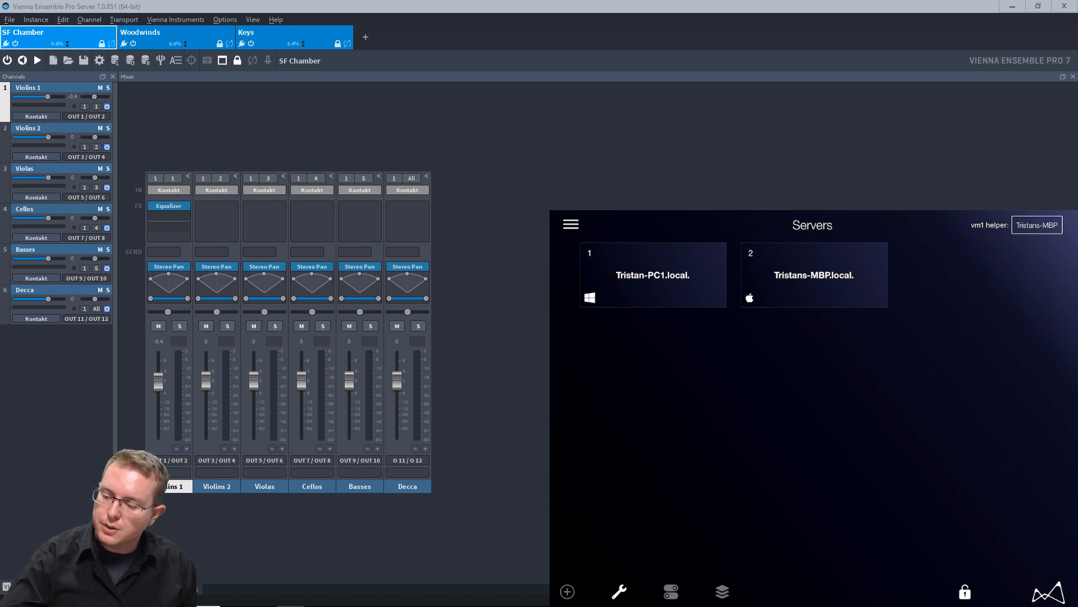
pyautogui.click(570, 224)
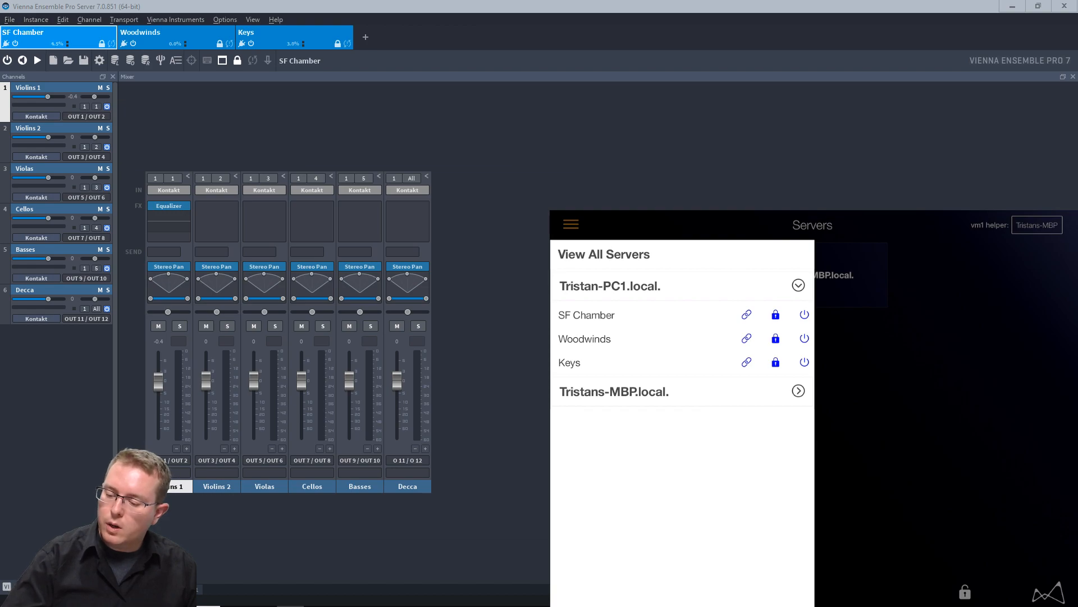
pyautogui.click(614, 391)
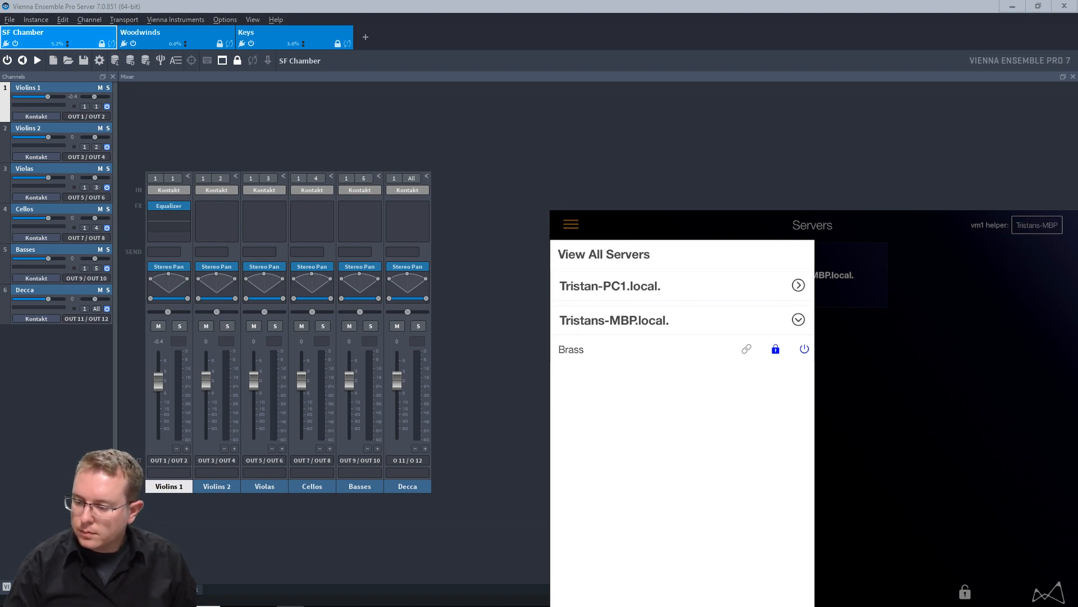
pyautogui.click(798, 285)
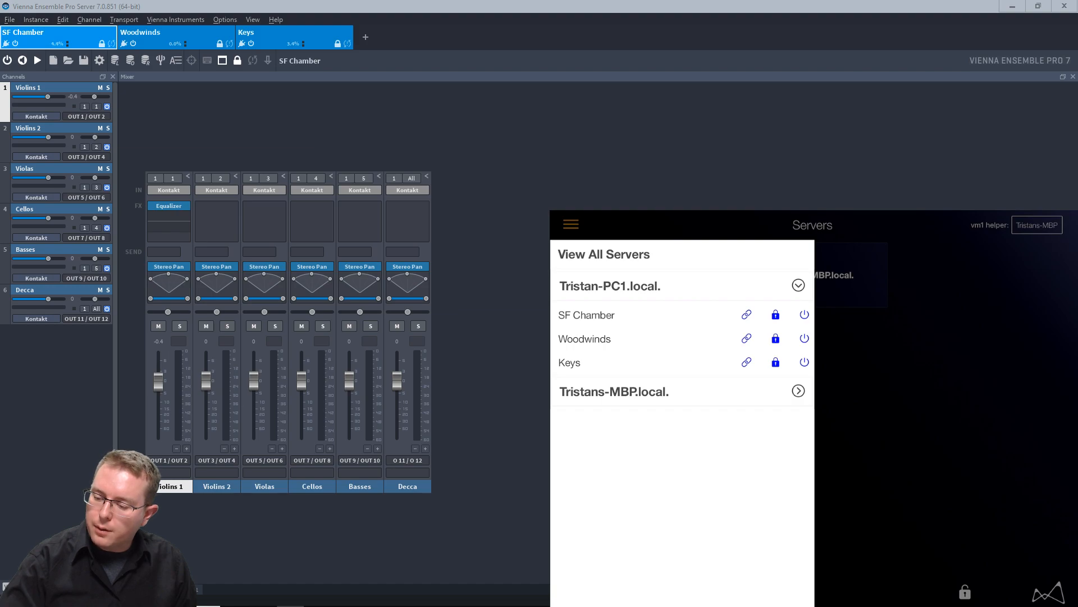
pyautogui.click(798, 285)
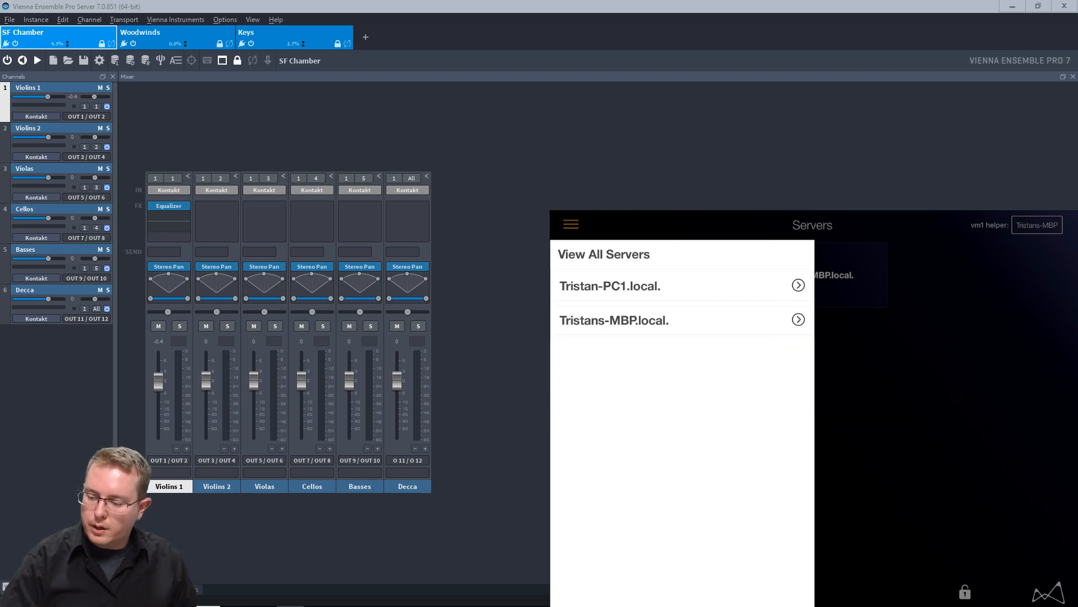
pyautogui.click(798, 285)
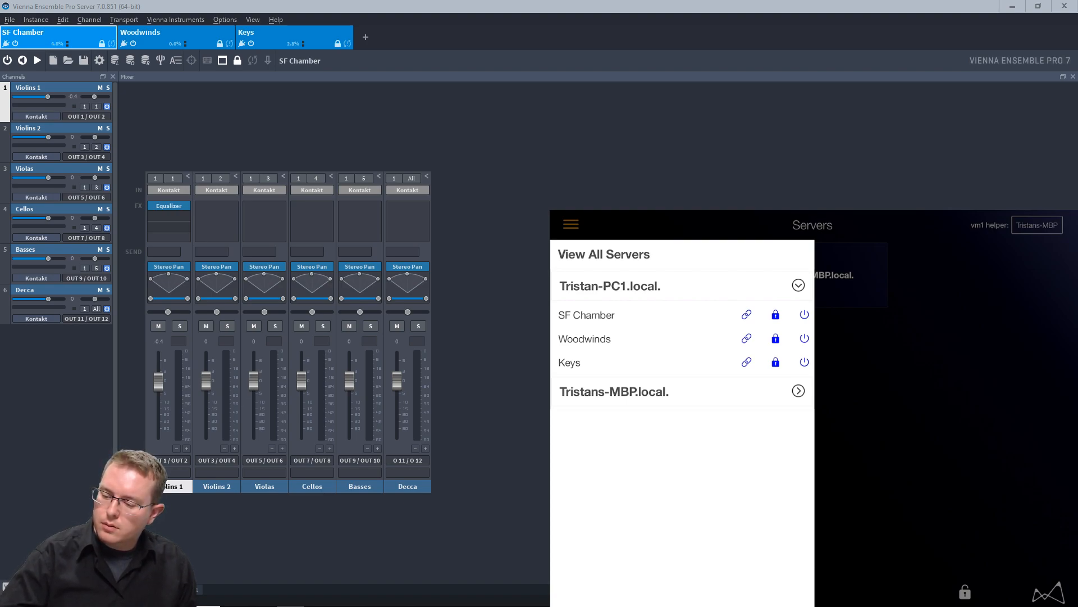
pyautogui.click(610, 285)
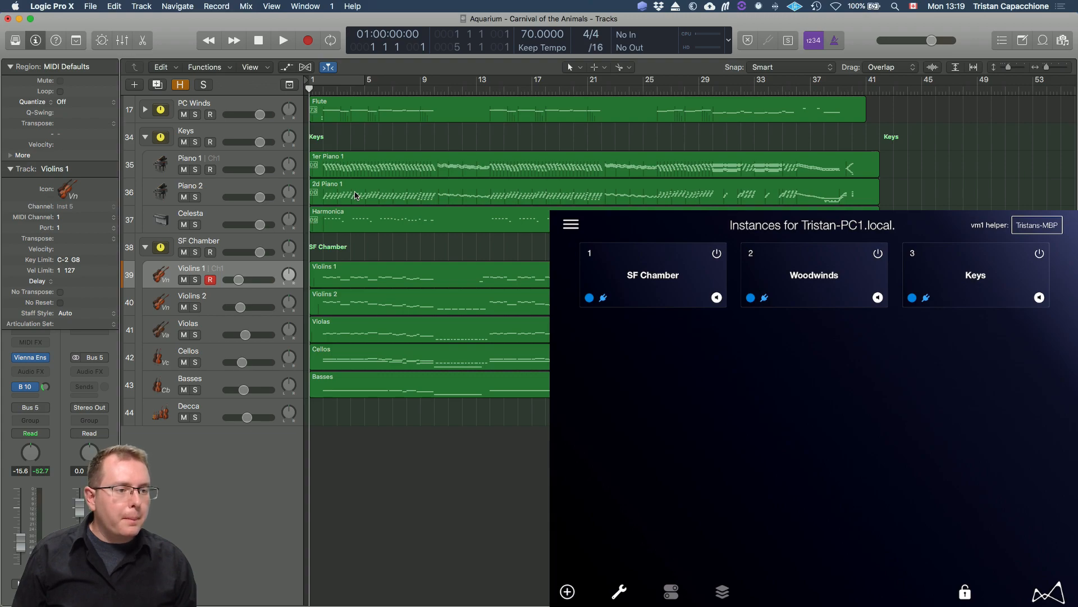
# Play the Aquarium project in Logic Pro X from bar 1 and stop in bar 6
pyautogui.press('space')
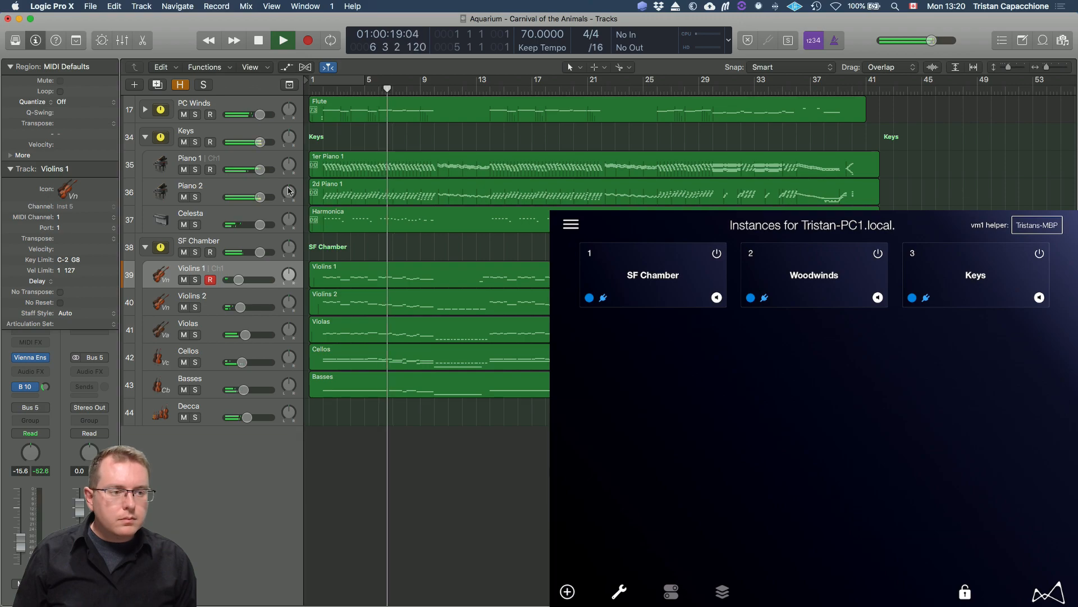
pyautogui.press('space')
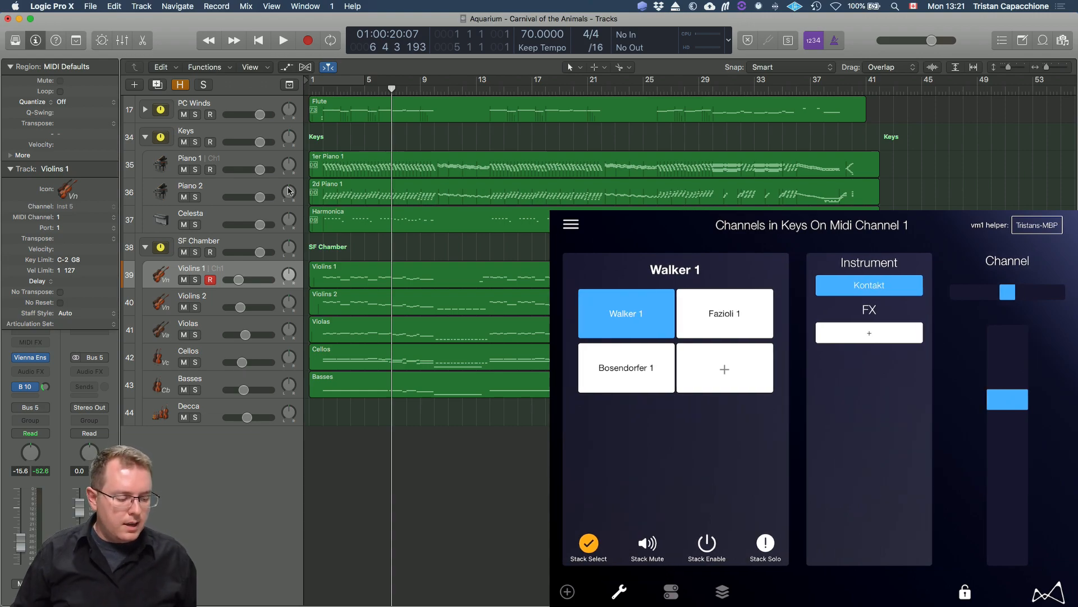
# Solo the 1er Piano 1 region and play it back from bar 2
pyautogui.moveTo(374, 136); pyautogui.dragTo(352, 173)
pyautogui.hotkey('ctrl', 's')
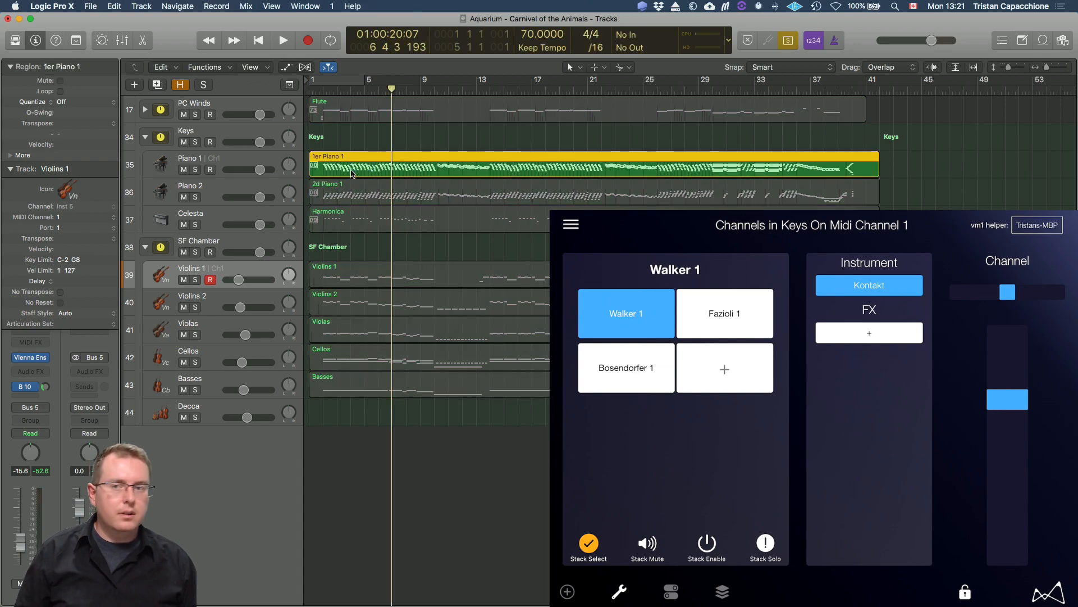
pyautogui.press(',')
pyautogui.press(',')
pyautogui.press(',')
pyautogui.press(',')
pyautogui.press(',')
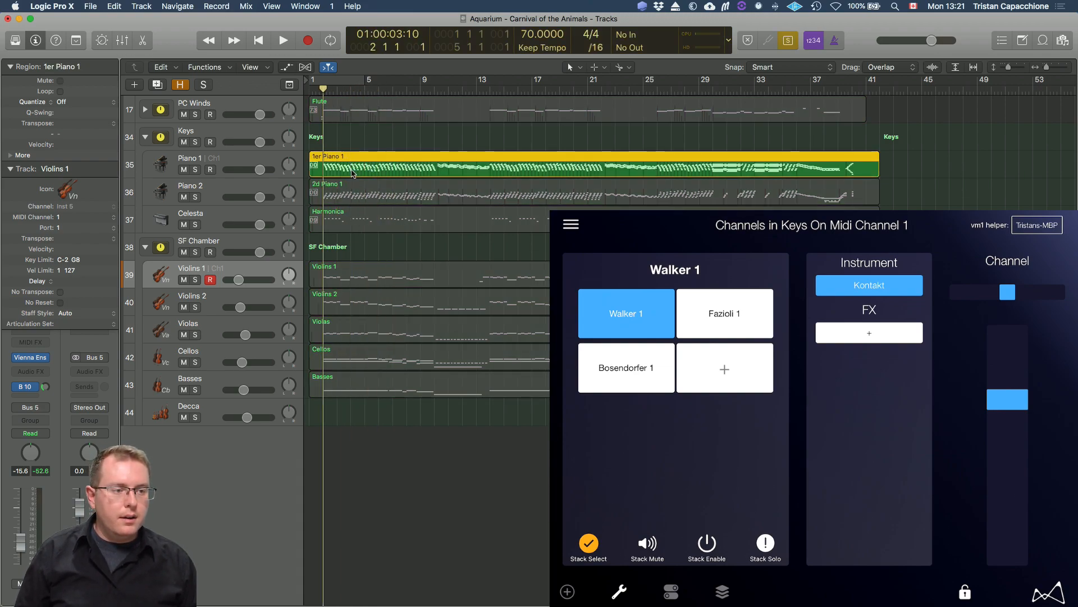
pyautogui.press('space')
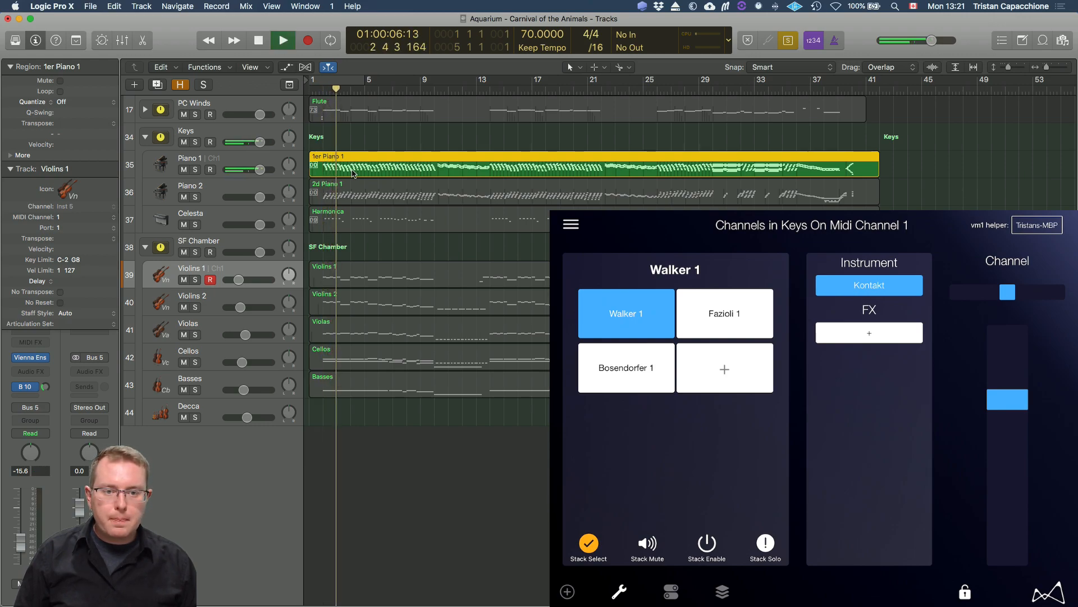
pyautogui.press('space')
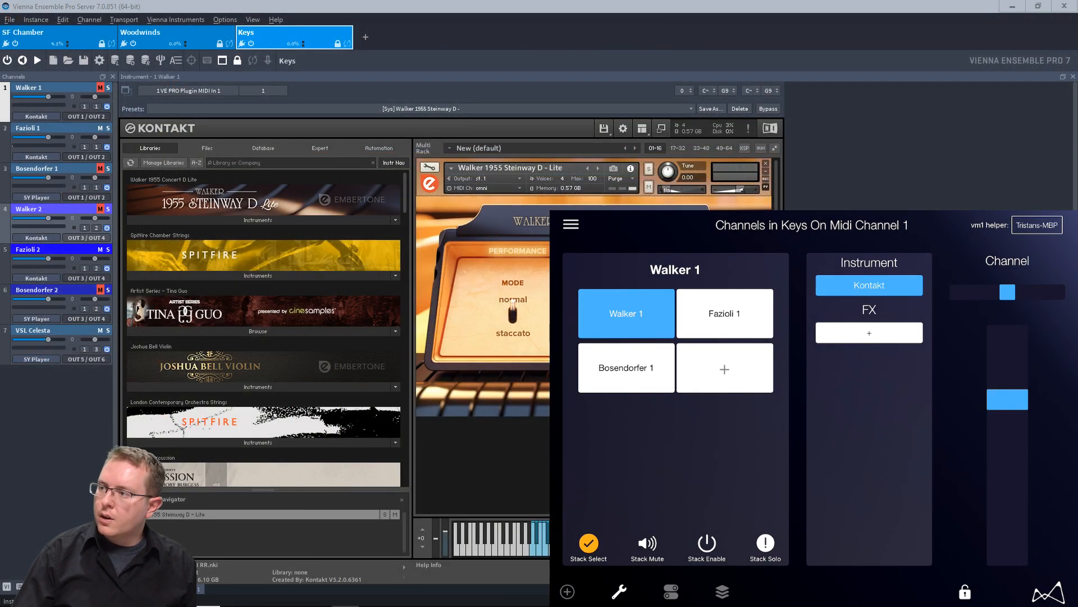
# Select Fazioli 1, Bosendorfer 1 and Walker 1 in turn in the Keys stack on MIDI channel 1
pyautogui.click(725, 313)
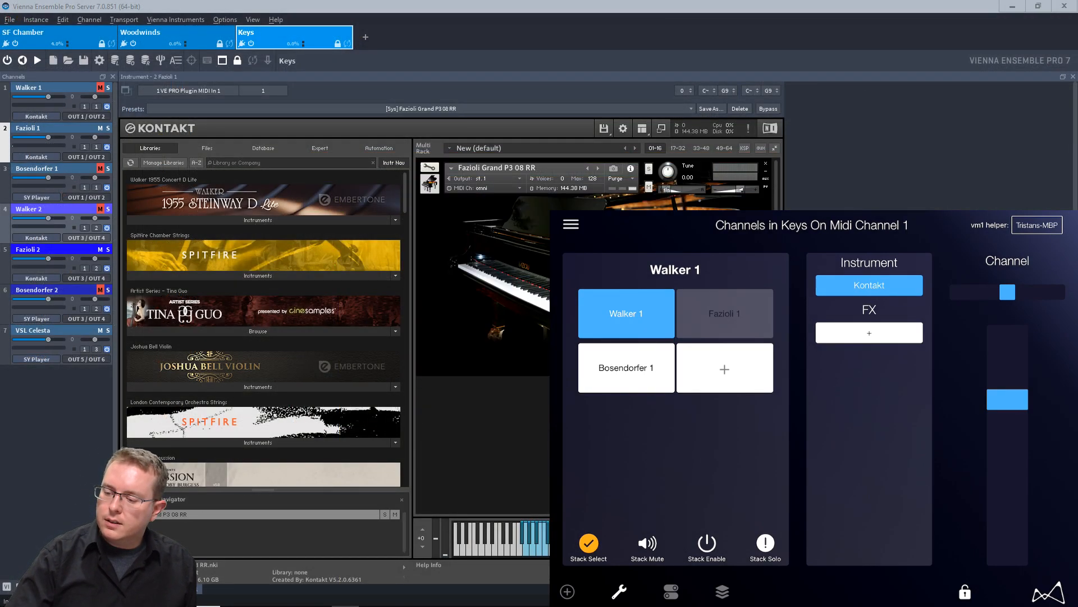
pyautogui.click(627, 368)
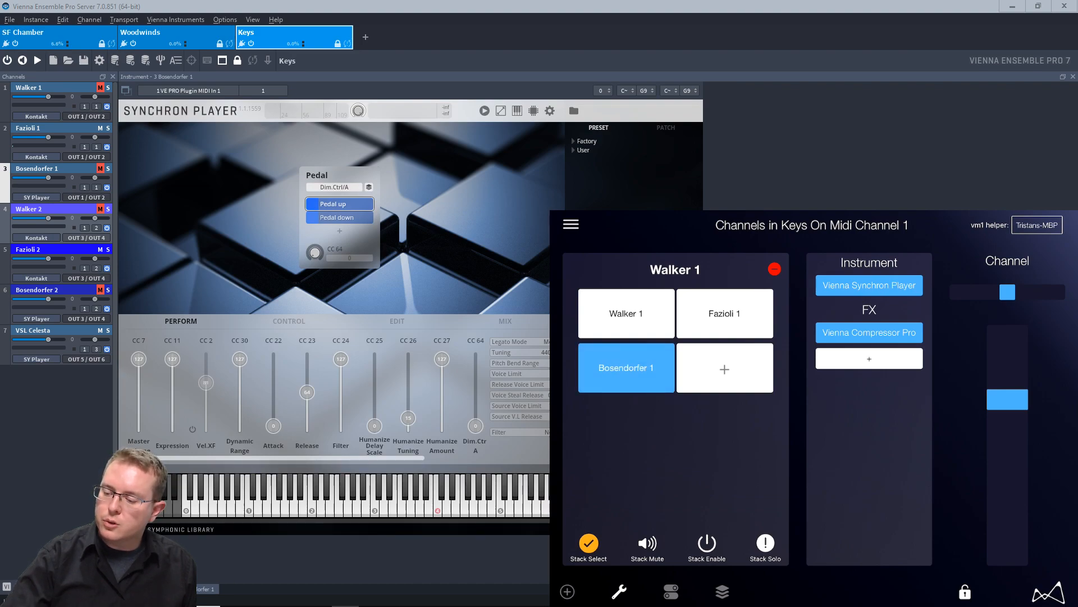
pyautogui.click(627, 314)
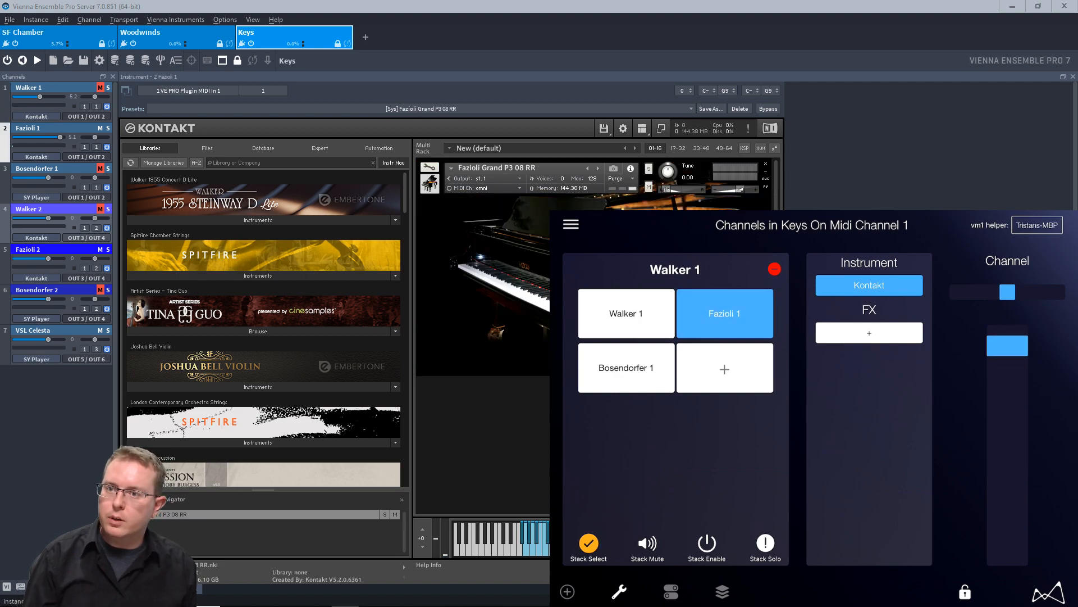
# Reset the volumes of the Fazioli 1 and Walker 1 channels in the Keys instance to 0
pyautogui.keyDown('ctrl'); pyautogui.click(61, 136); pyautogui.keyUp('ctrl')
pyautogui.keyDown('ctrl'); pyautogui.click(40, 97); pyautogui.keyUp('ctrl')
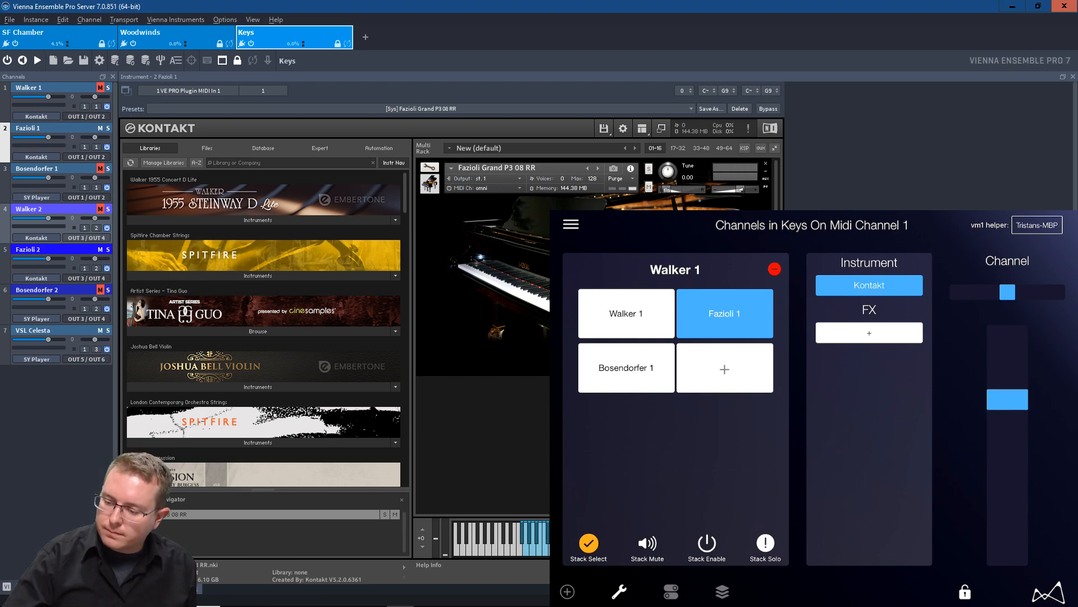
# Use Stack Mute to unmute Bosendorfer 1 and Walker 1 in the Keys stack
pyautogui.click(647, 544)
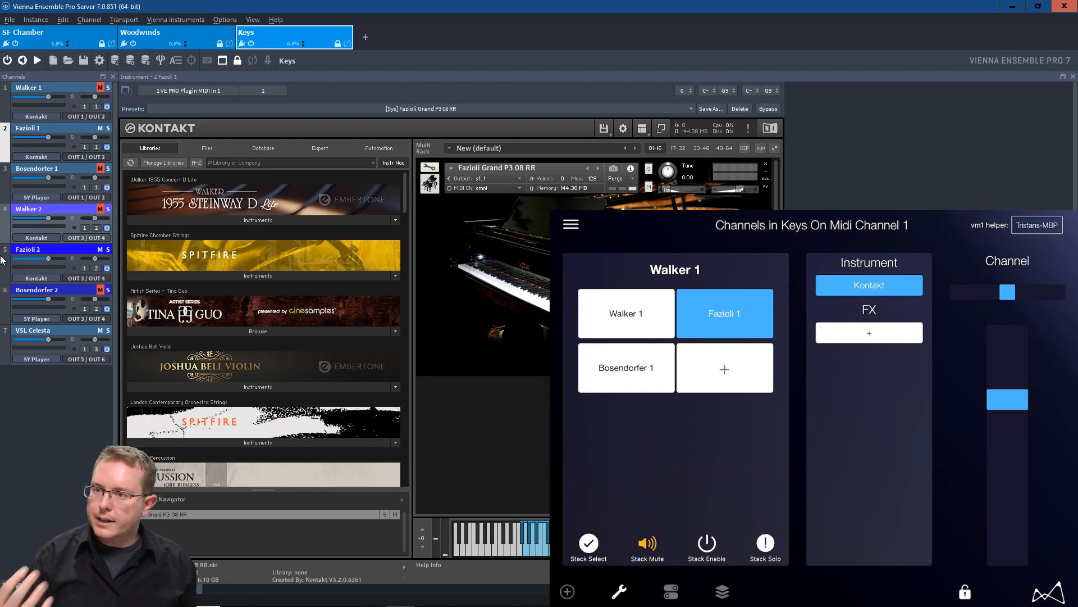
pyautogui.click(626, 368)
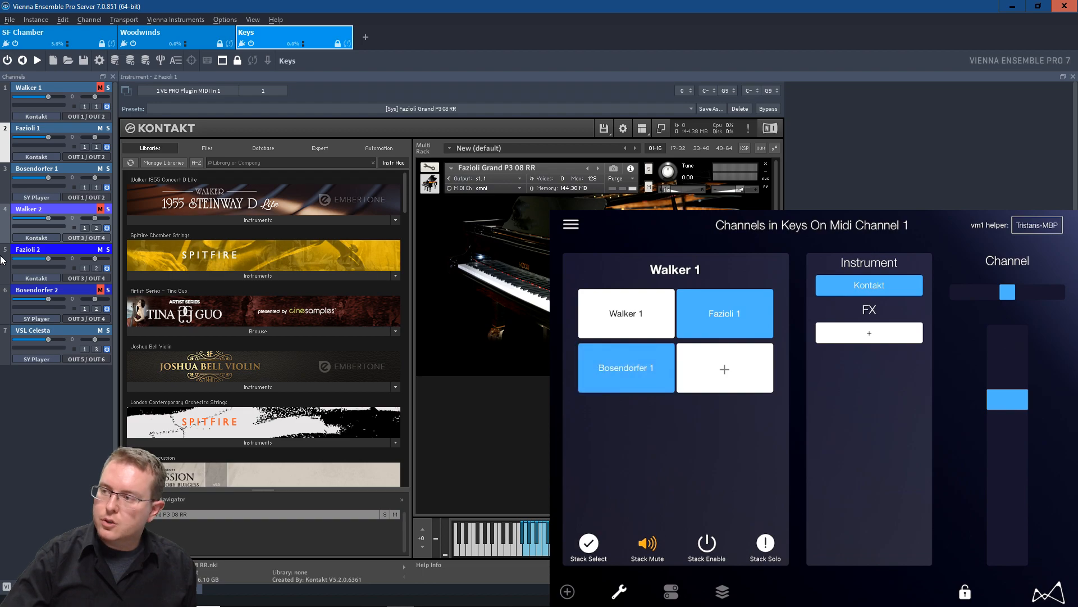
pyautogui.click(627, 313)
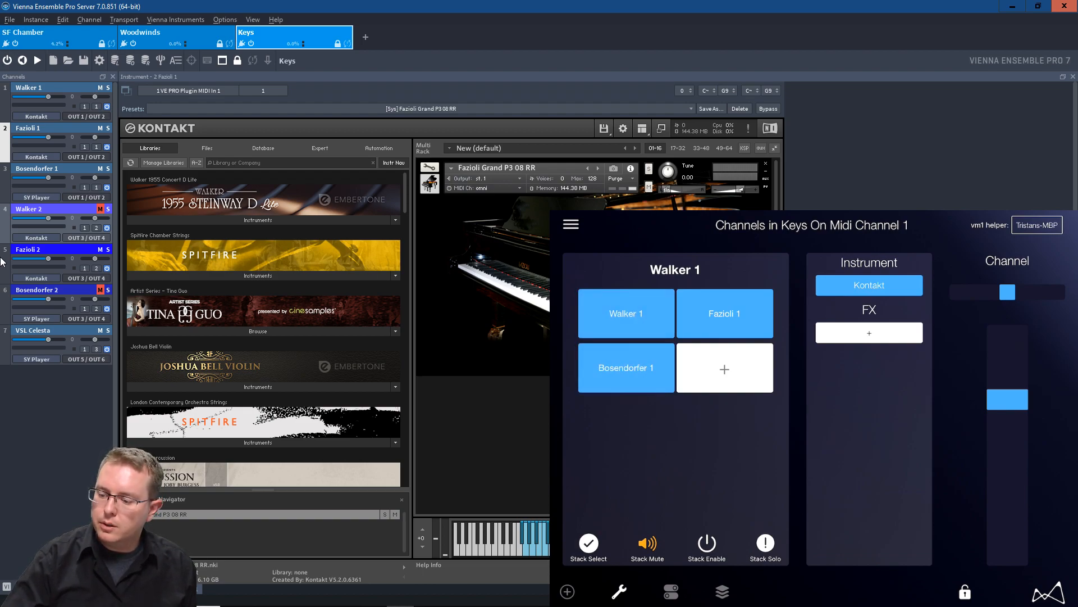
# Mute Bosendorfer 1, Fazioli 1 and Walker 1 in the stack, and unmute only Fazioli 1 again
pyautogui.click(626, 368)
pyautogui.click(725, 312)
pyautogui.click(627, 312)
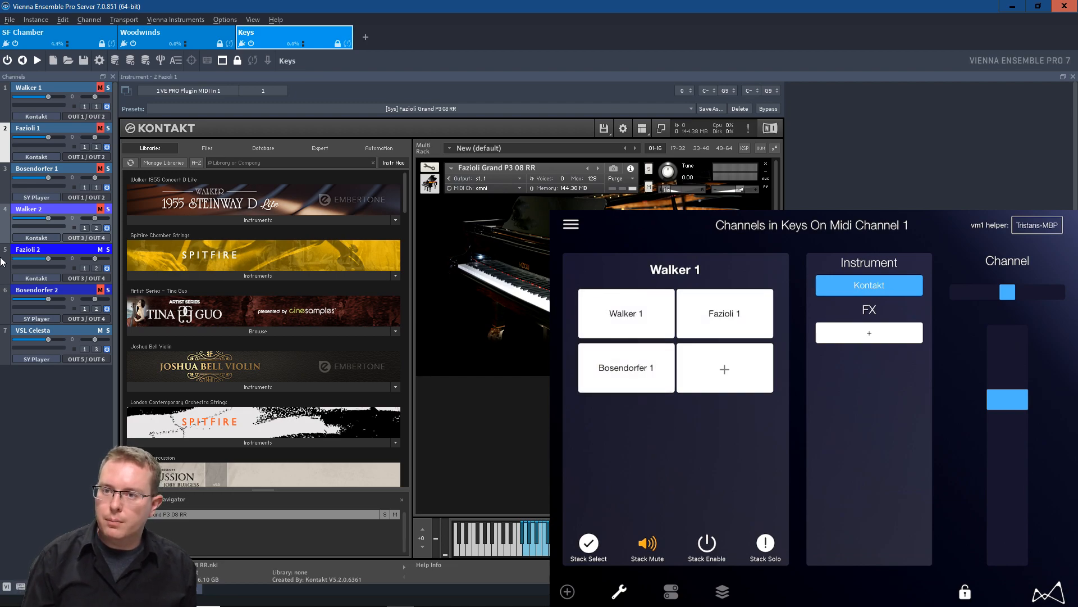
pyautogui.click(724, 313)
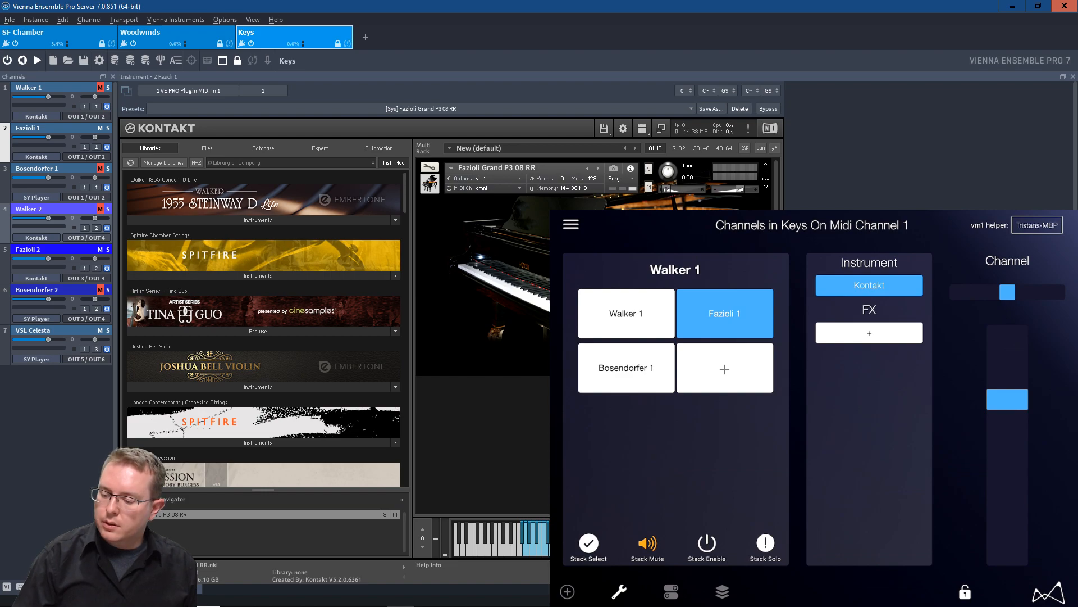
# Use Stack Enable to disable Bosendorfer 1 in the Keys stack on MIDI channel 1
pyautogui.click(707, 543)
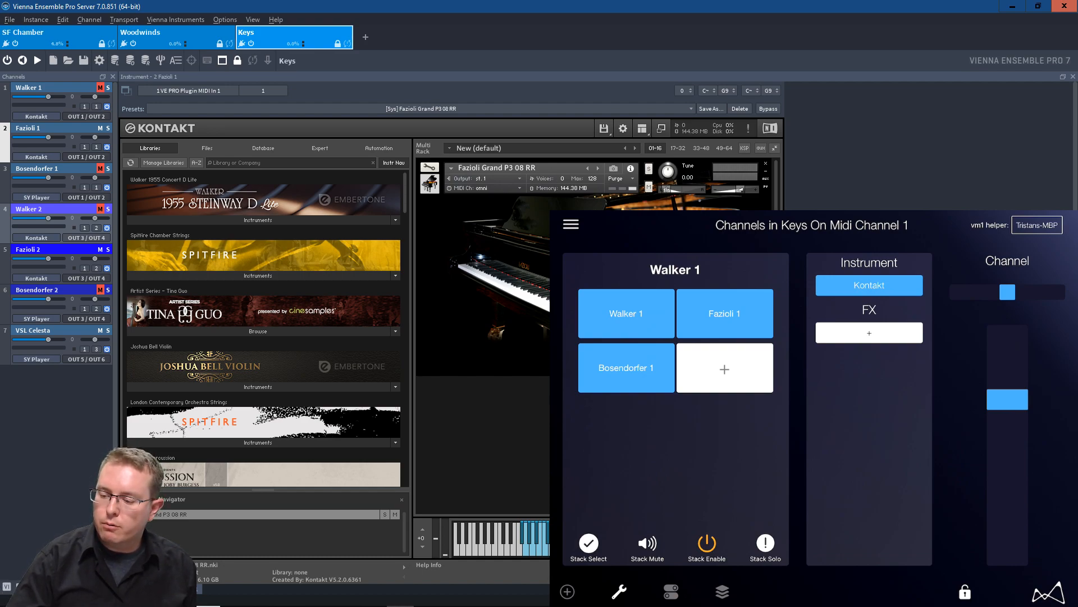
pyautogui.click(626, 368)
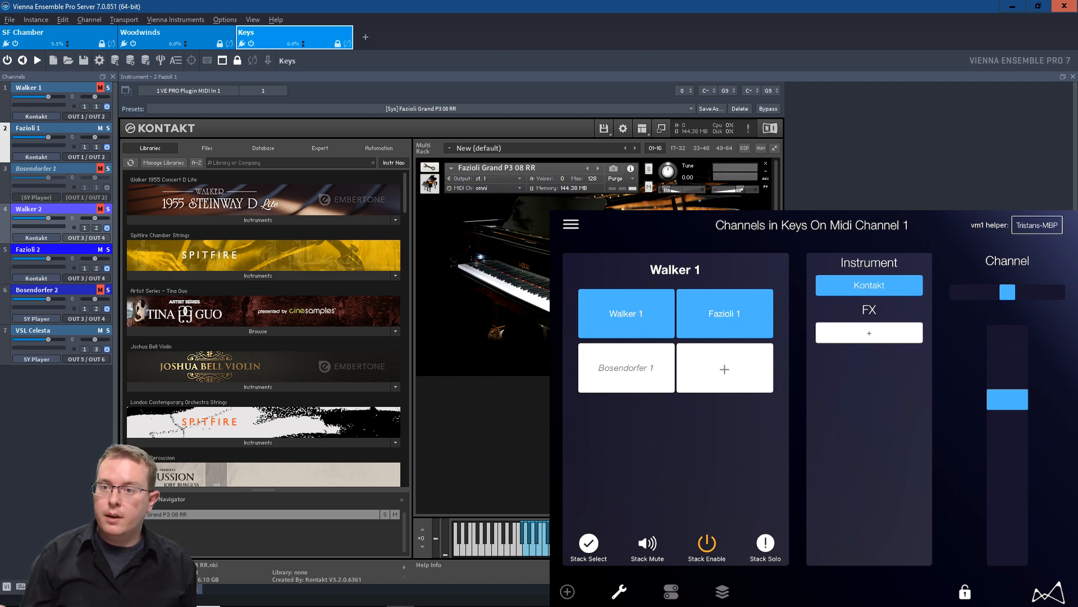
pyautogui.click(109, 198)
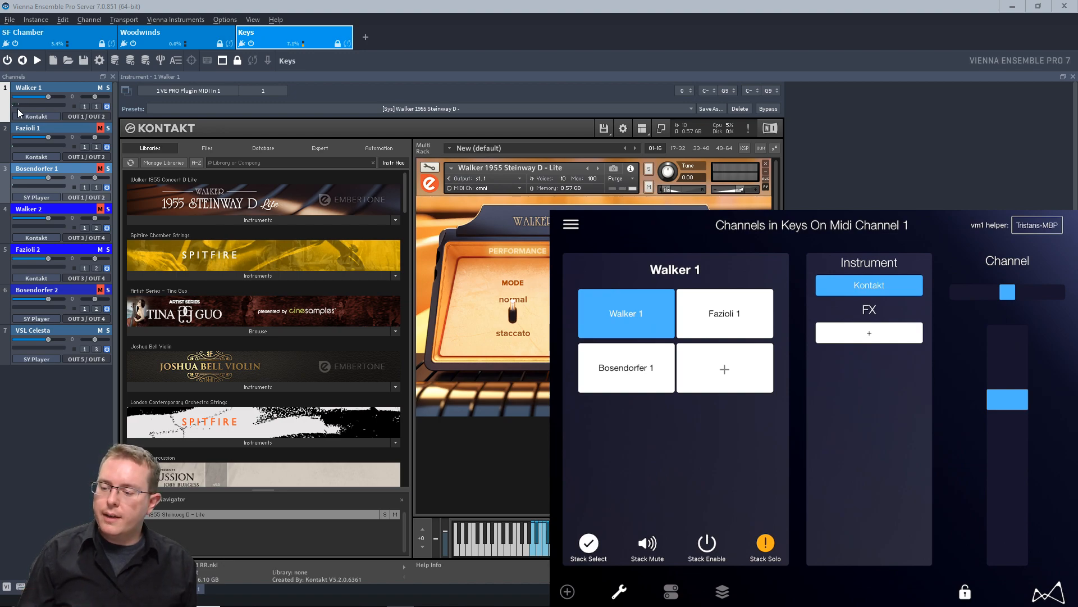
# Open the Keys stack for MIDI channel 2 and use Stack Solo to solo Walker 2
pyautogui.click(722, 590)
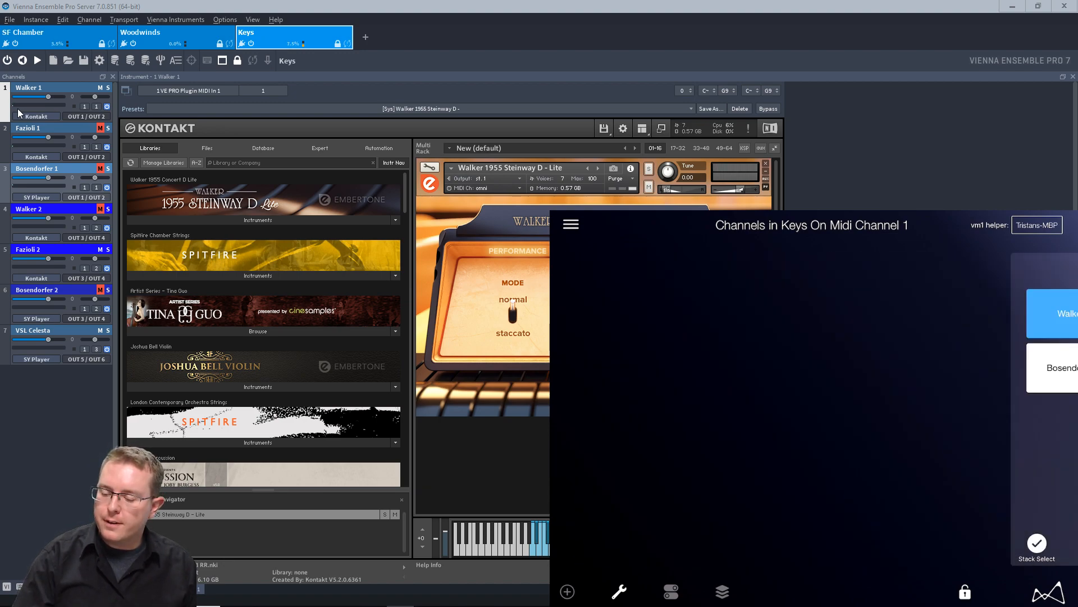
pyautogui.click(814, 272)
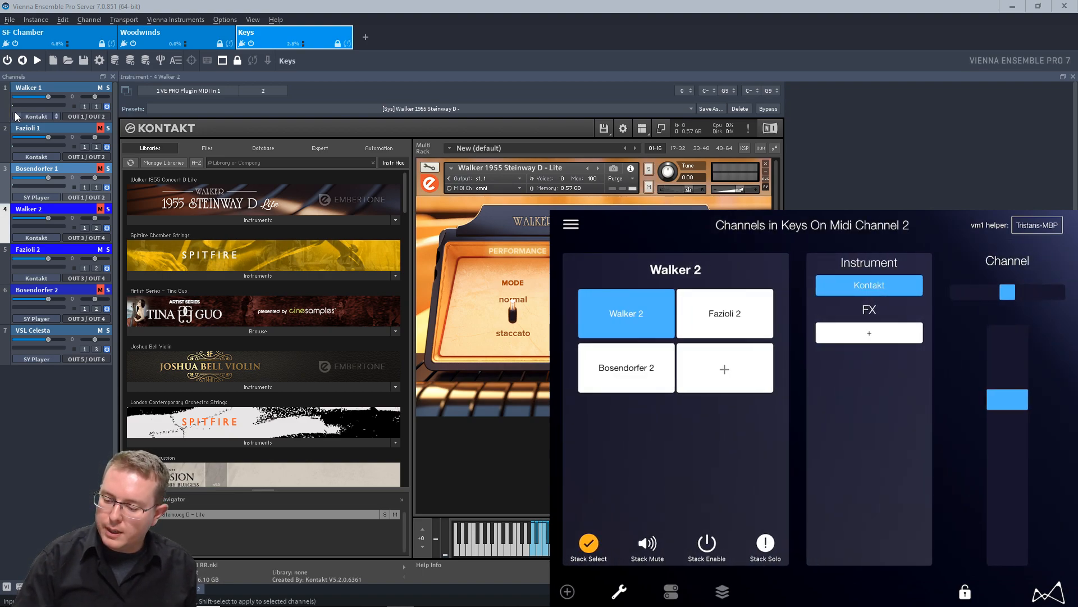
pyautogui.click(765, 543)
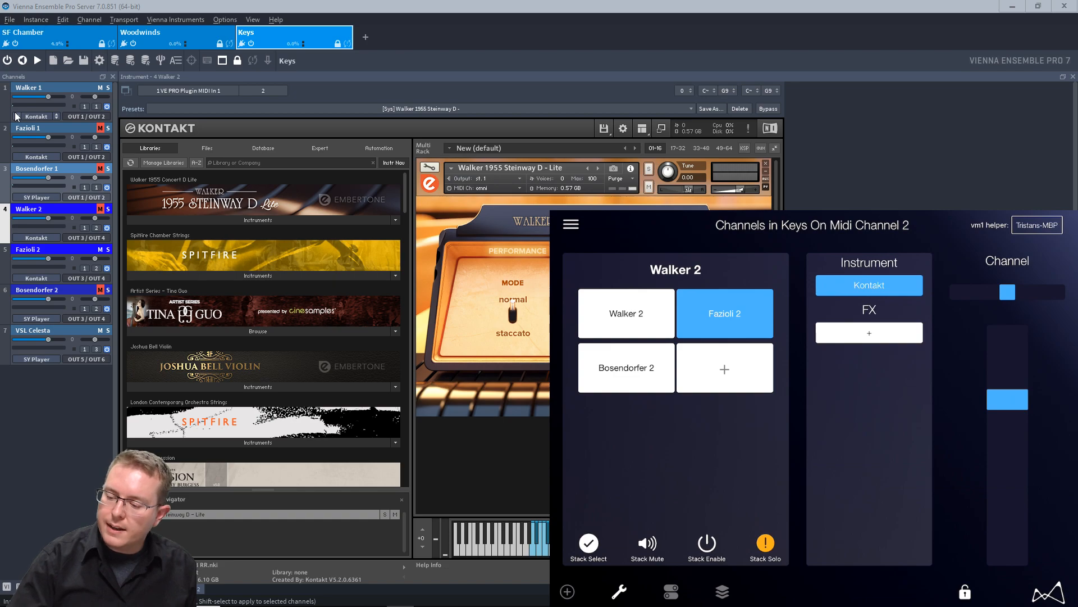
pyautogui.click(626, 313)
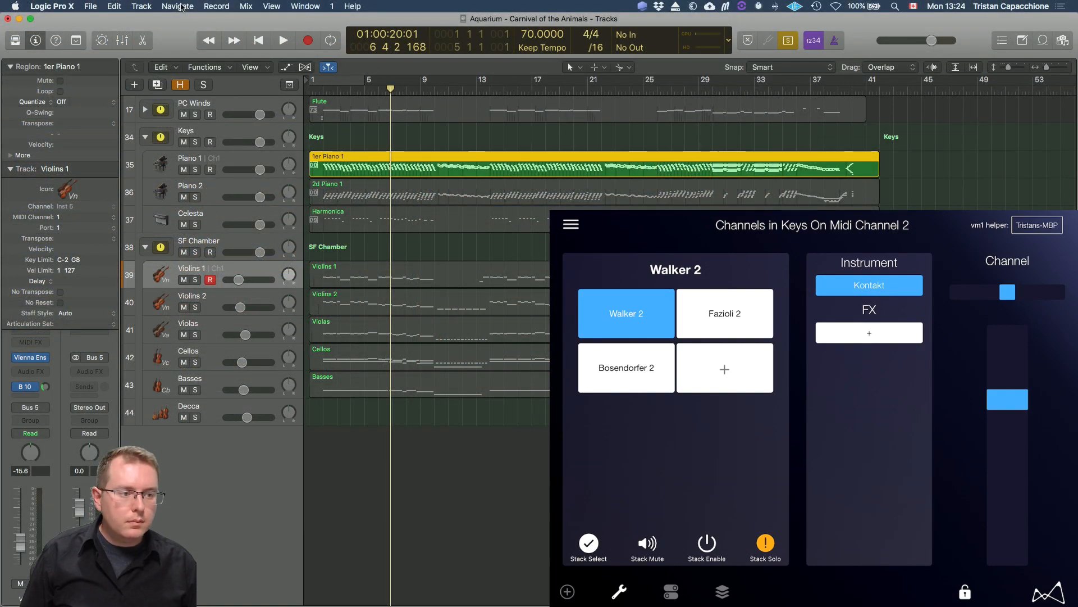
# Switch to Logic Pro, turn off solo mode and move the playhead back to bar 2 of Aquarium
pyautogui.hotkey('ctrl', 's')
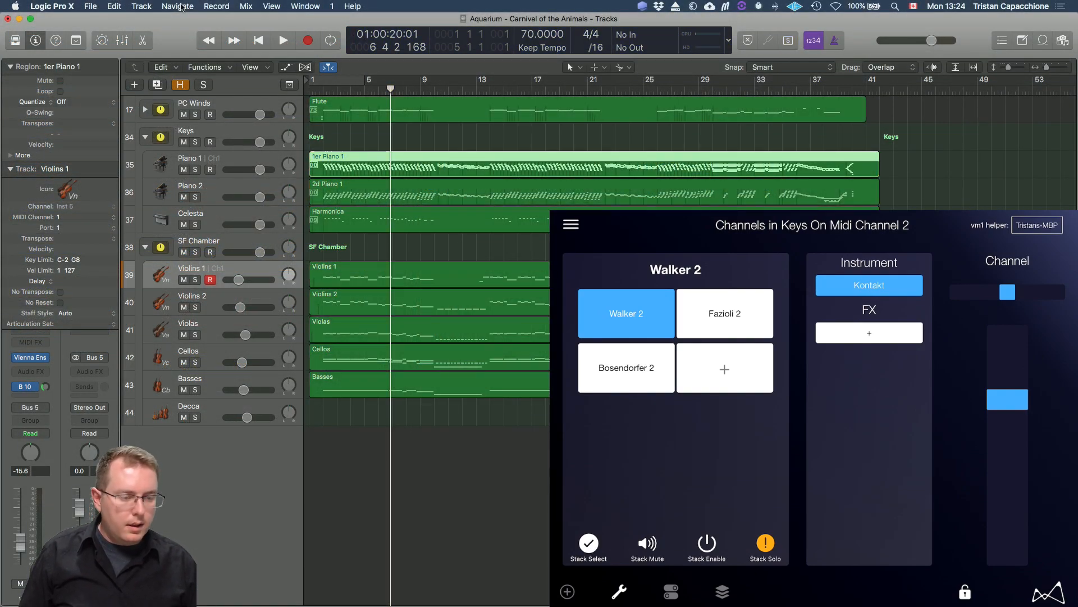
pyautogui.press(',')
pyautogui.press(',')
pyautogui.press(',')
pyautogui.press(',')
pyautogui.press(',')
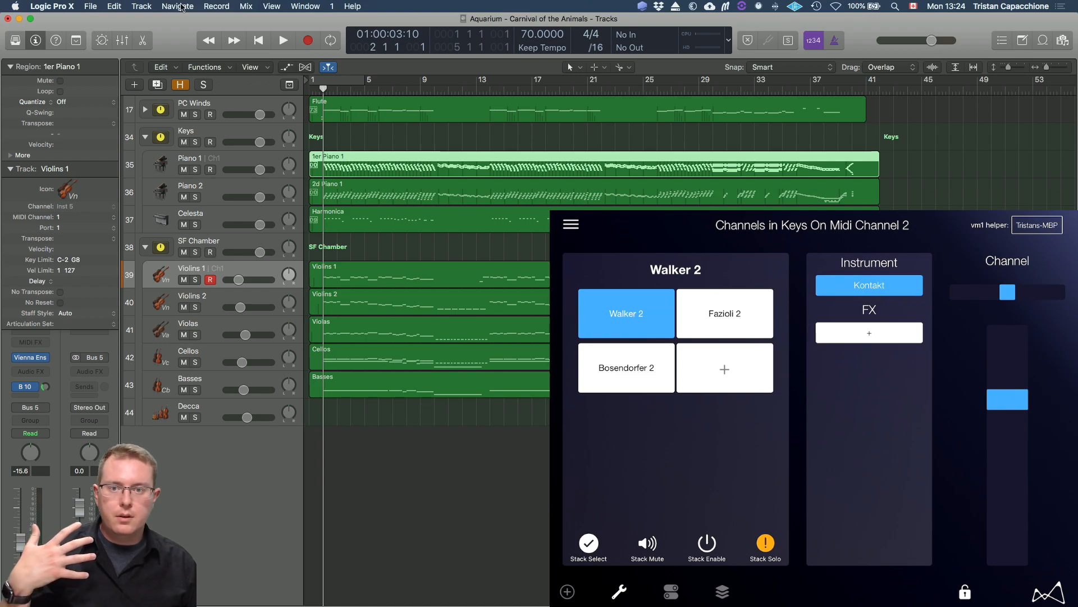
# Play Aquarium from bar 2 twice to compare the soloed pianos in the Keys stacks
pyautogui.press('space')
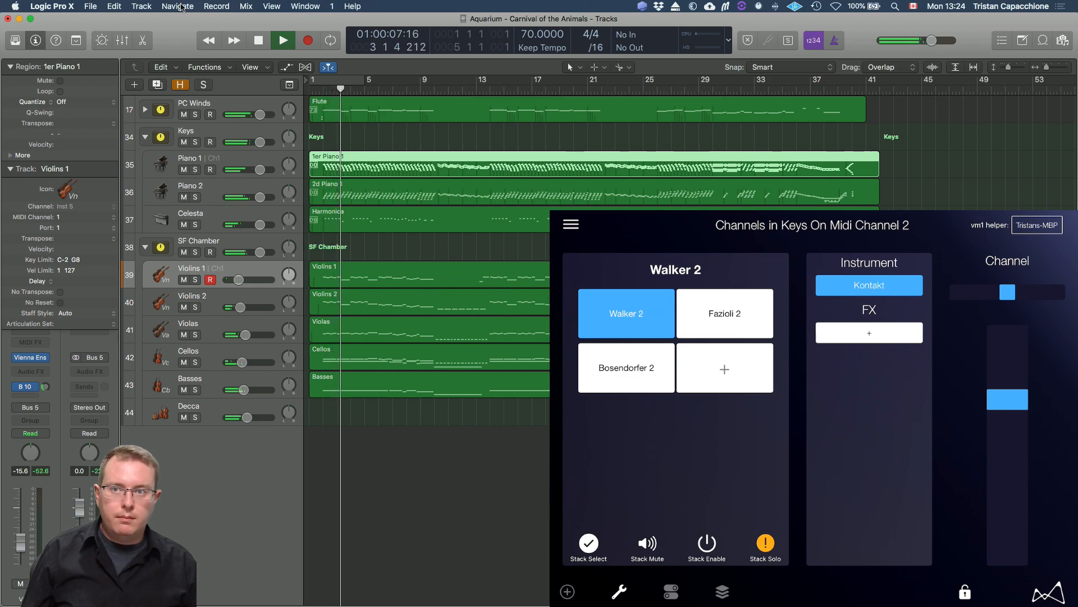
pyautogui.press('space')
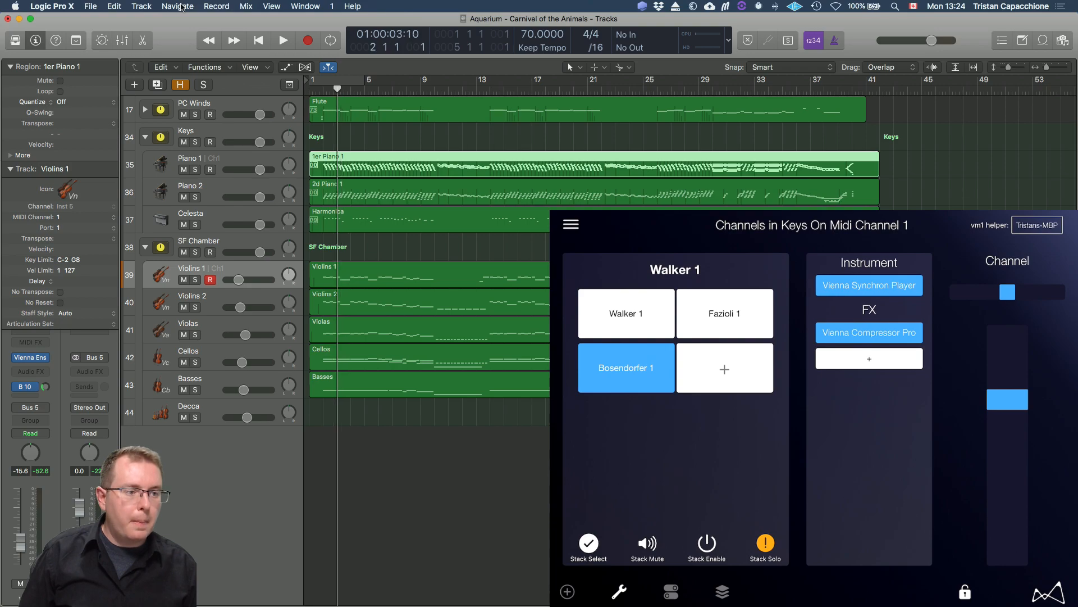
pyautogui.press('space')
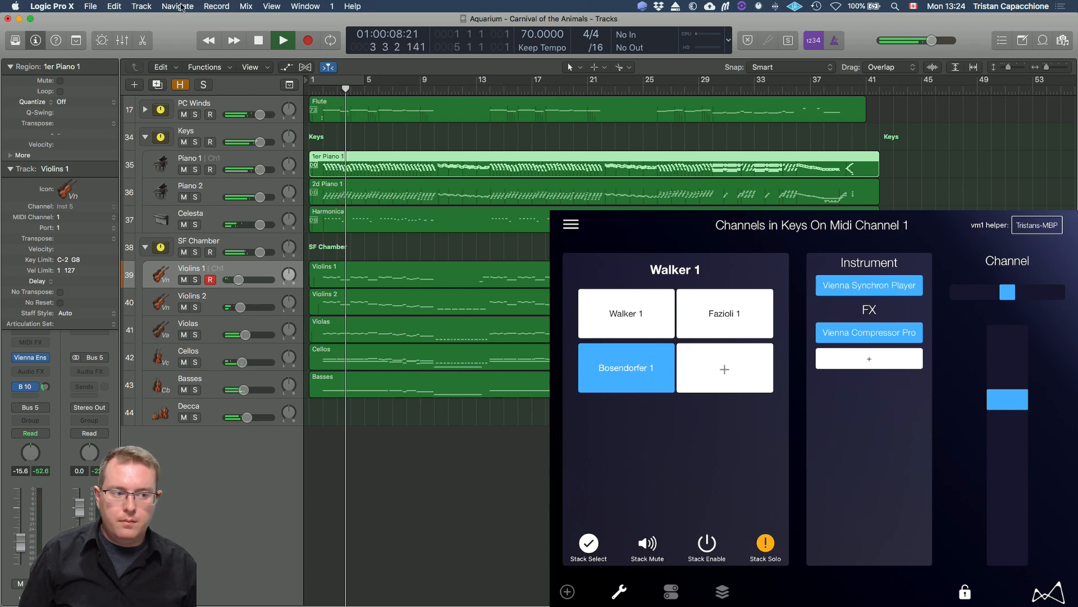
pyautogui.press('space')
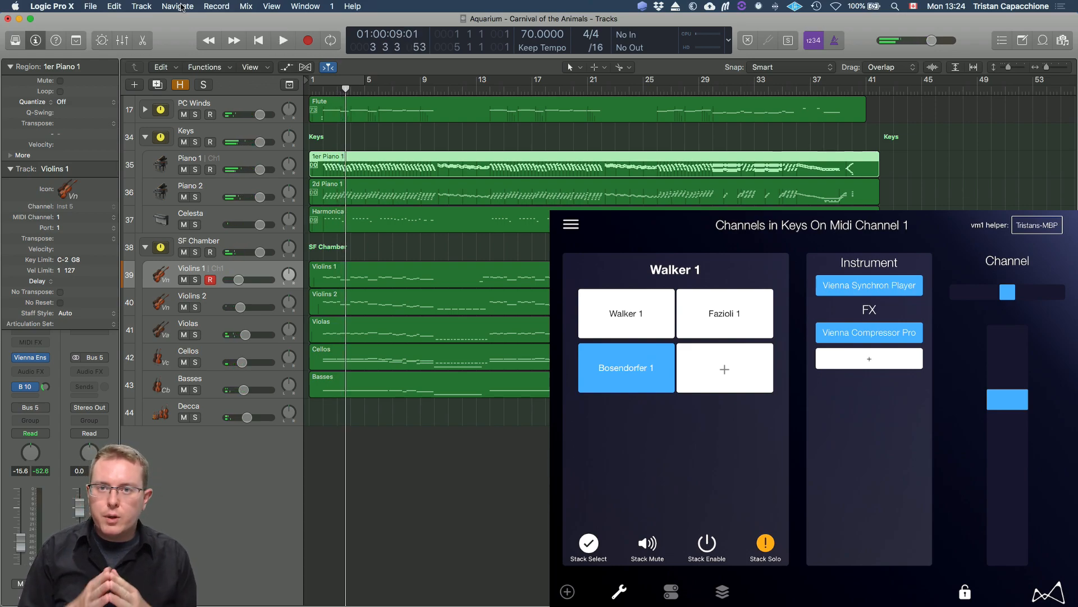
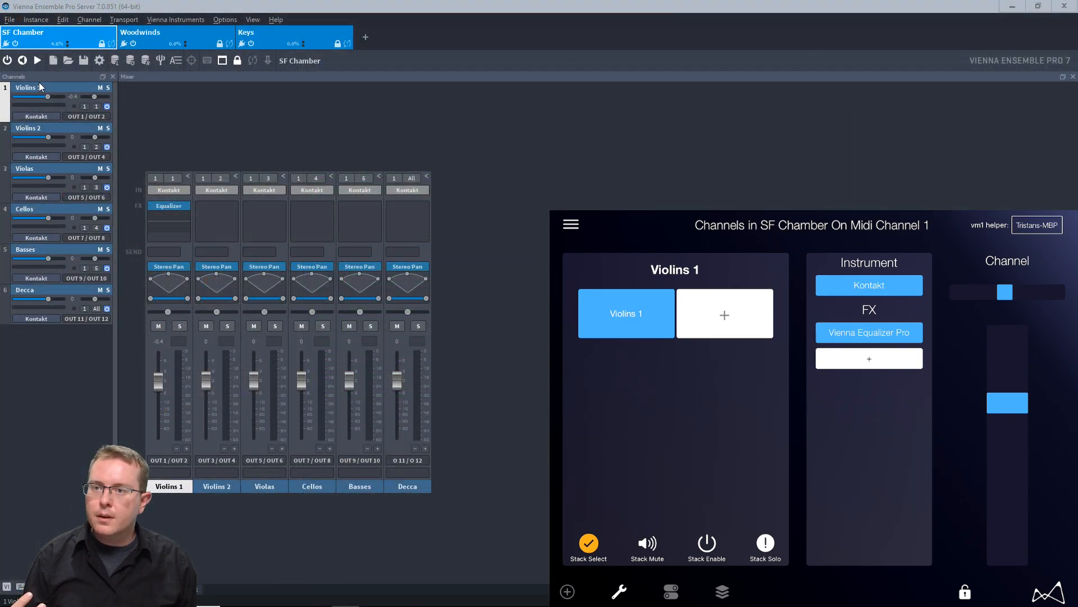
# Switch to Vienna Ensemble Pro and select Violins 1, Violins 2, Violas, Cellos and Decca in turn in the SF Chamber instance
pyautogui.click(47, 90)
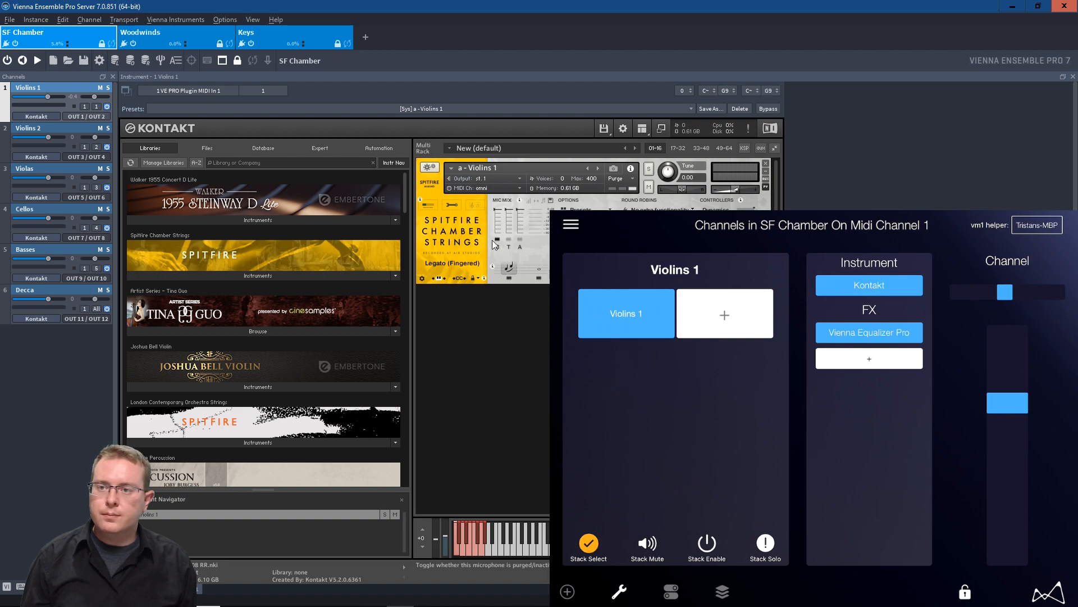
pyautogui.click(63, 130)
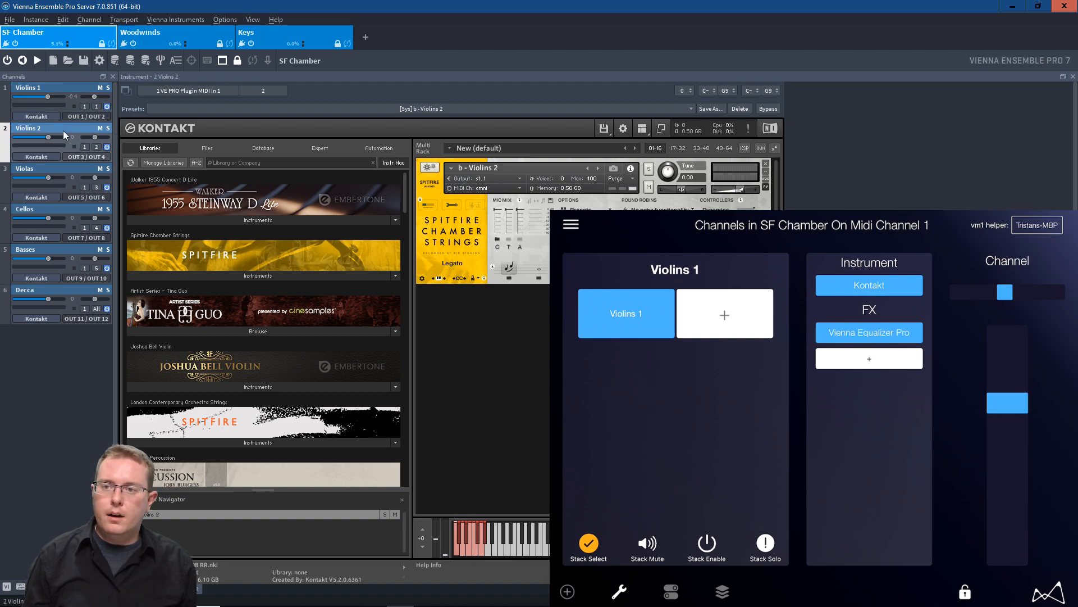
pyautogui.click(73, 170)
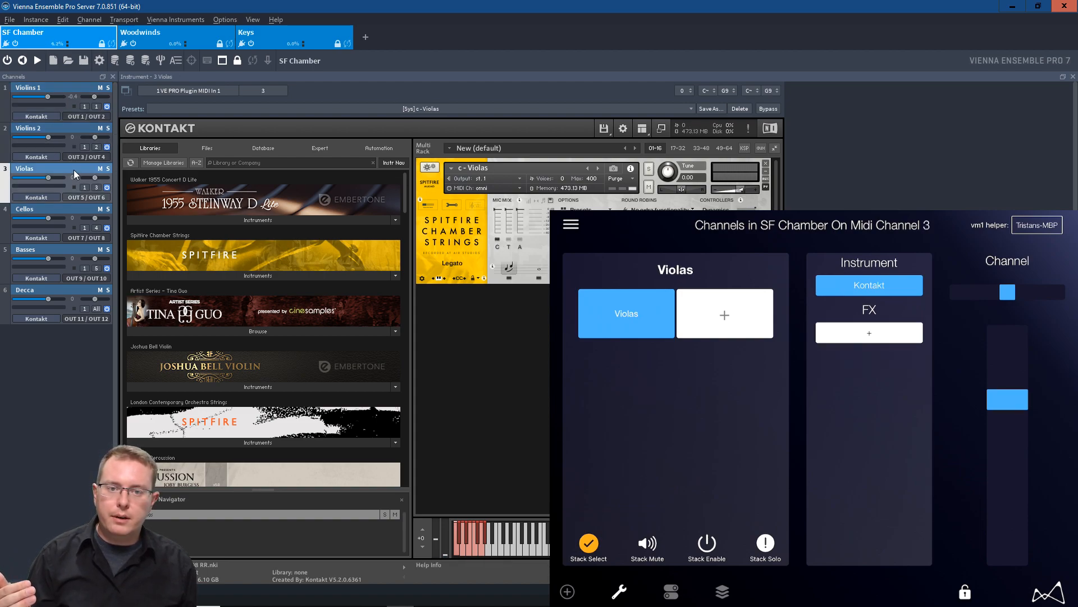
pyautogui.click(70, 210)
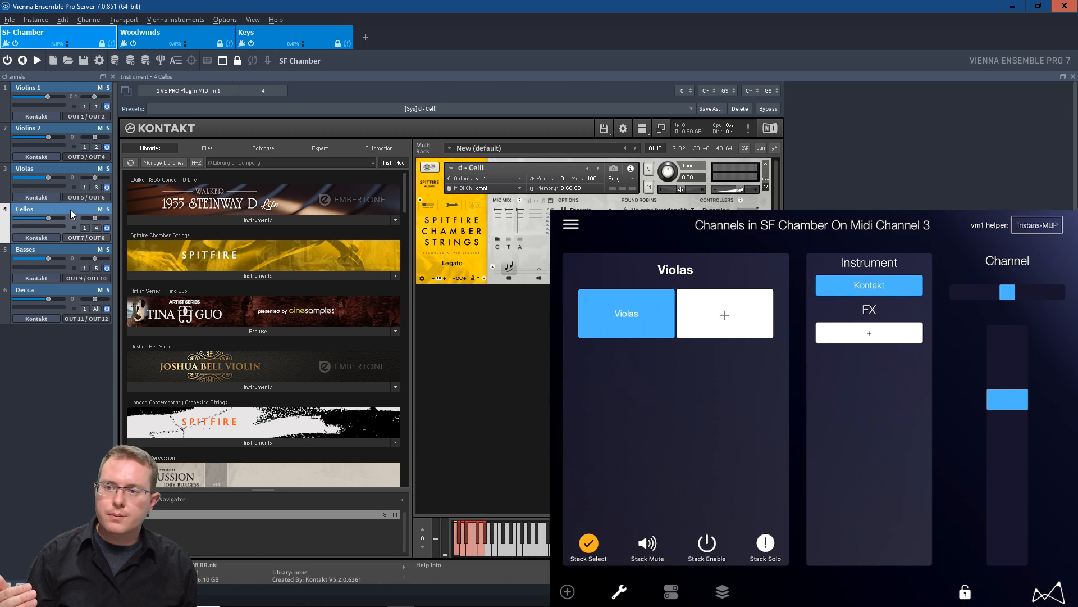
pyautogui.click(66, 297)
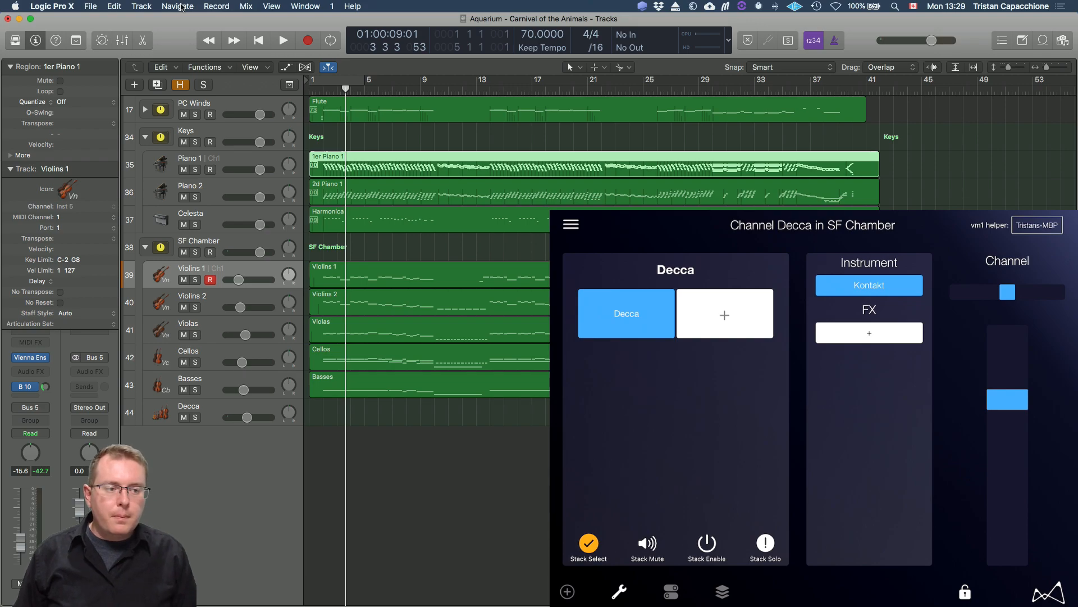
# Switch to Logic Pro and select the Violins 2, Violas, Cellos and Basses tracks in turn
pyautogui.press('Down')
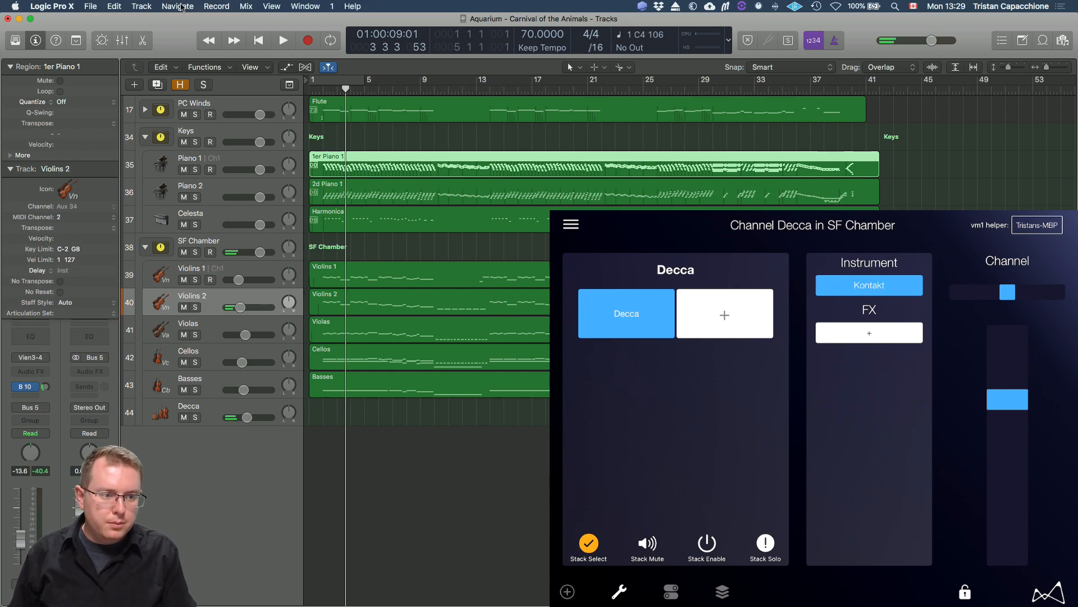
pyautogui.press('Down')
pyautogui.press('Down')
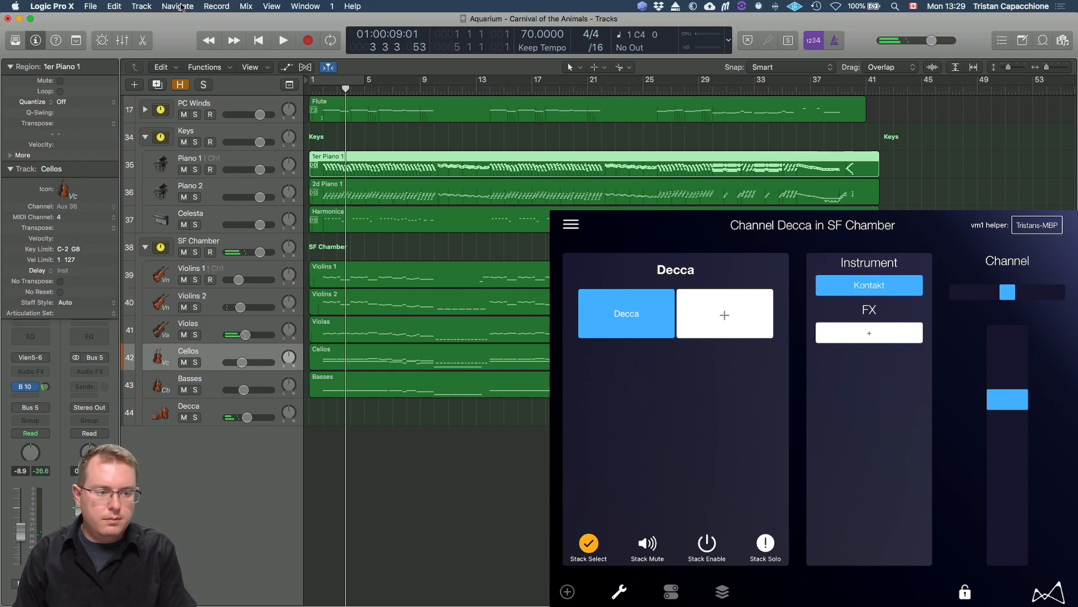
pyautogui.press('Down')
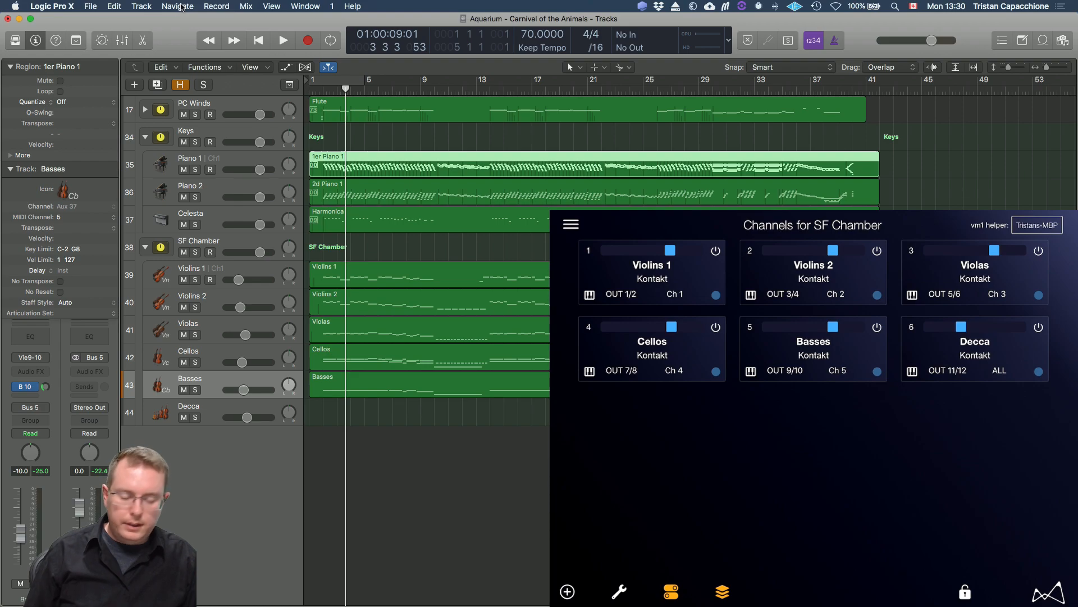
# Play a passage of Aquarium from bar 2 and return the playhead to bar 2
pyautogui.press(',')
pyautogui.press(',')
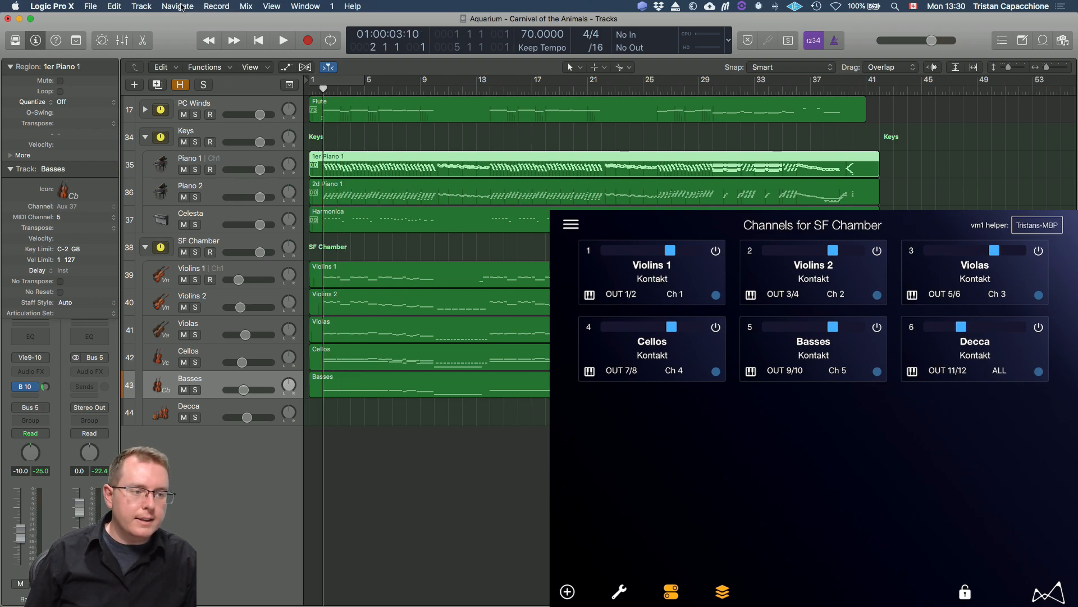
pyautogui.press('space')
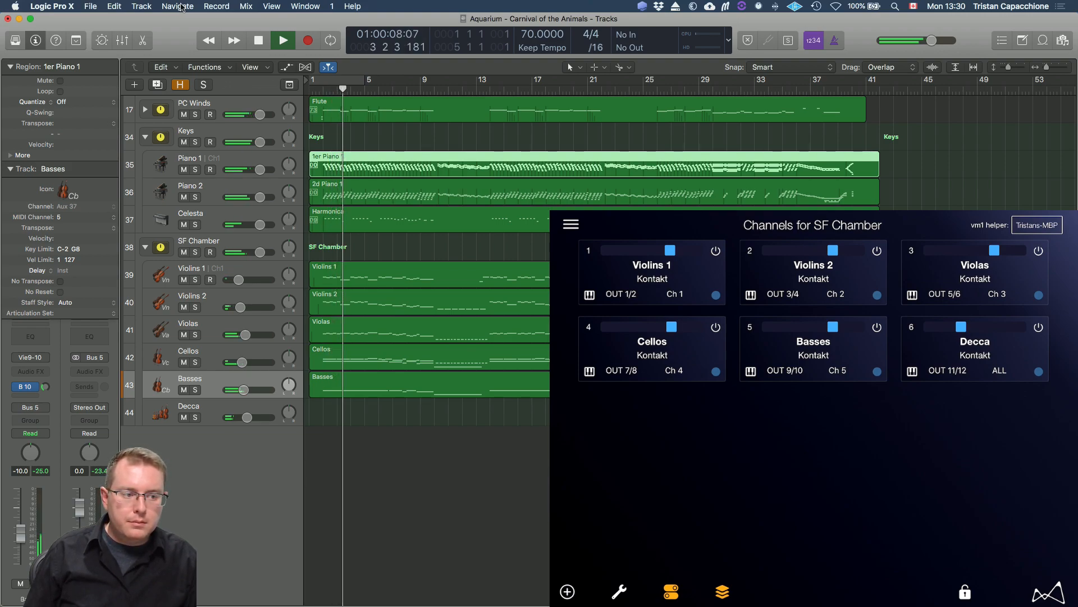
pyautogui.press('space')
pyautogui.press(',')
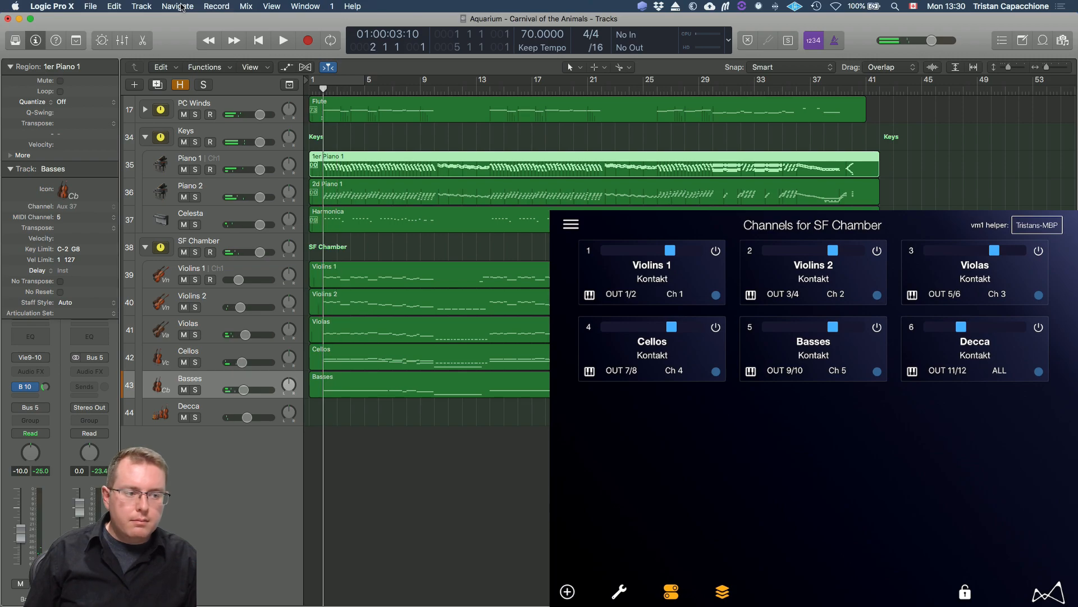
# Move the playhead to bar 1 and play Aquarium to hear the changed SF Chamber channel volumes
pyautogui.press(',')
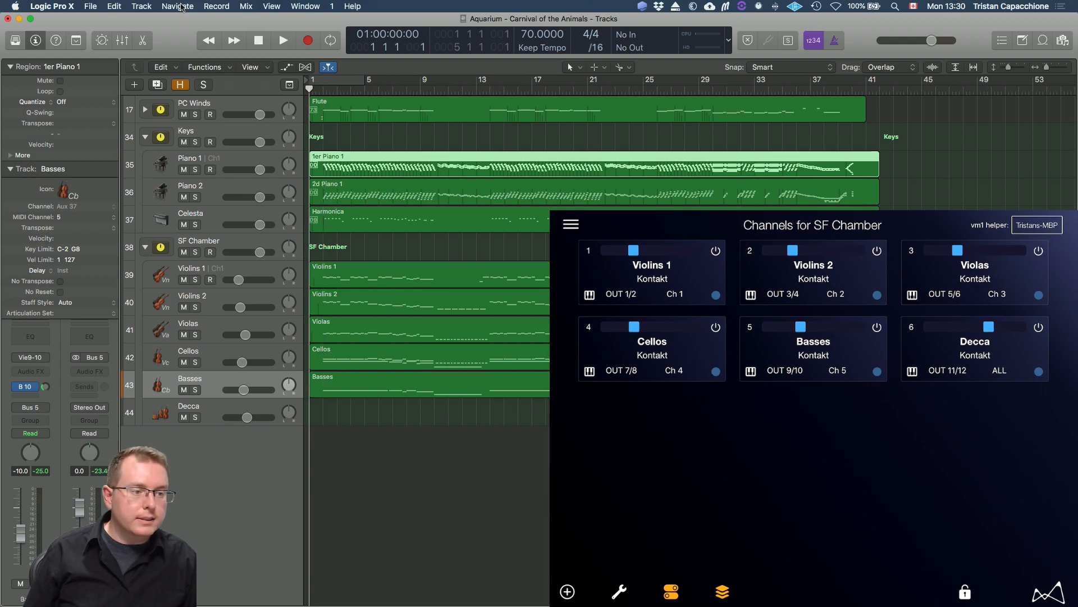
pyautogui.press('space')
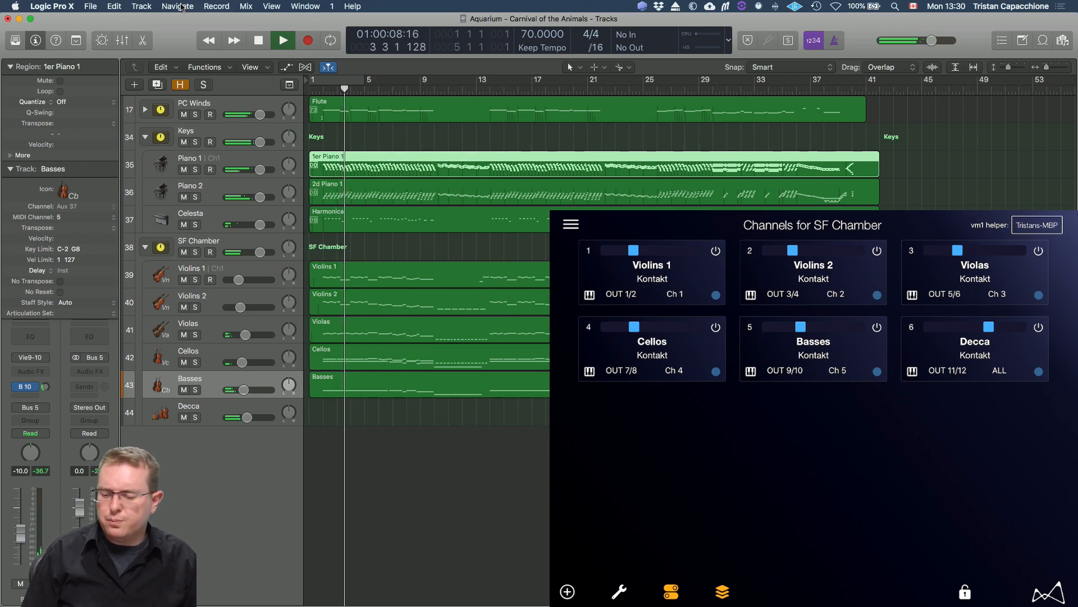
pyautogui.press('space')
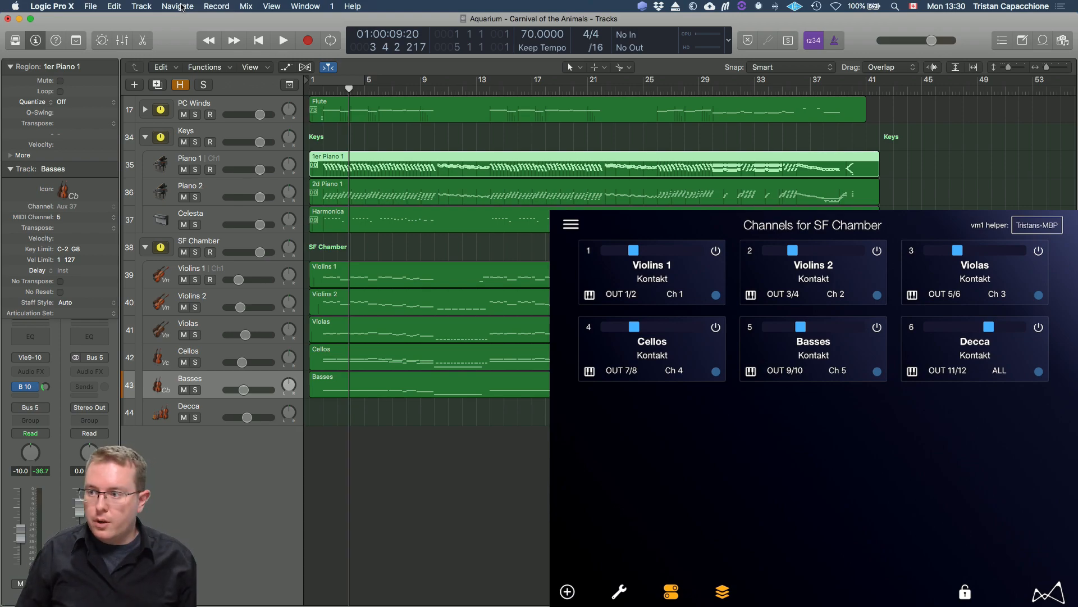
# Open the recent project Aviary and close the current Aquarium project
pyautogui.click(90, 6)
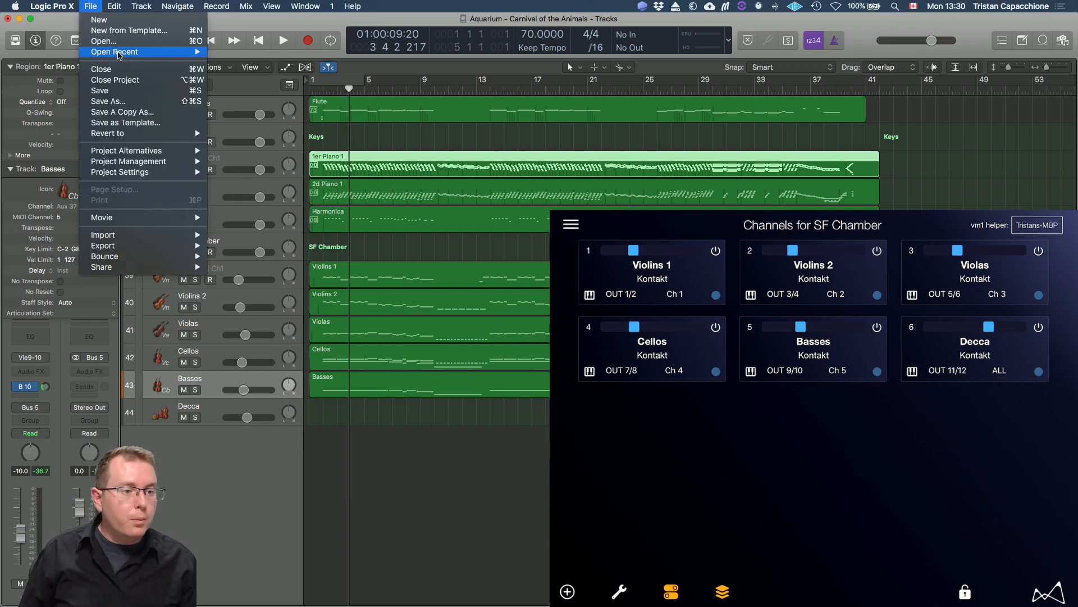
pyautogui.moveTo(112, 51)
pyautogui.click(251, 146)
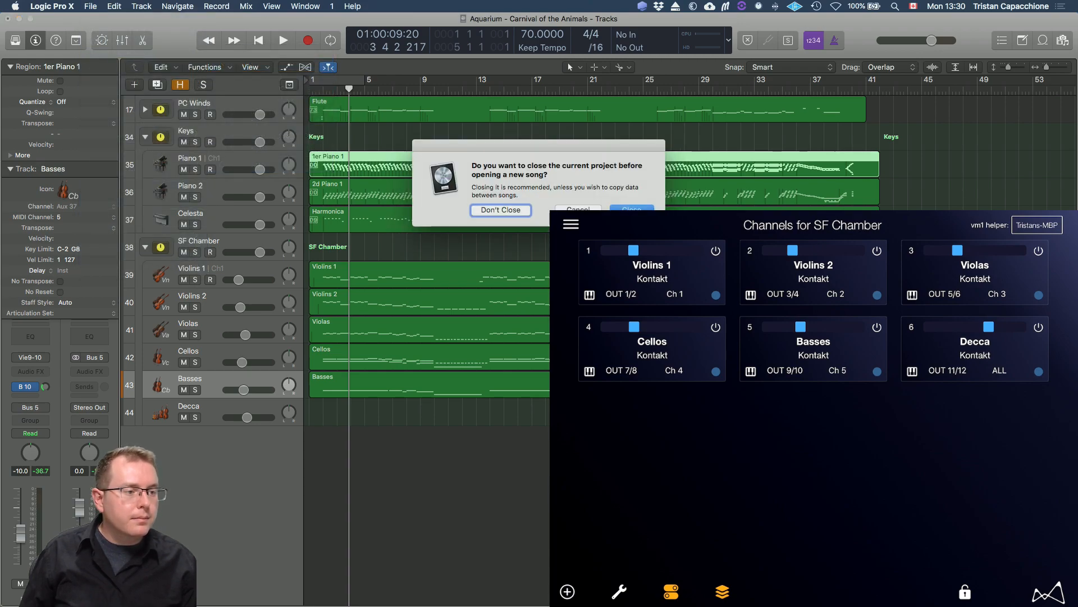
pyautogui.press('Return')
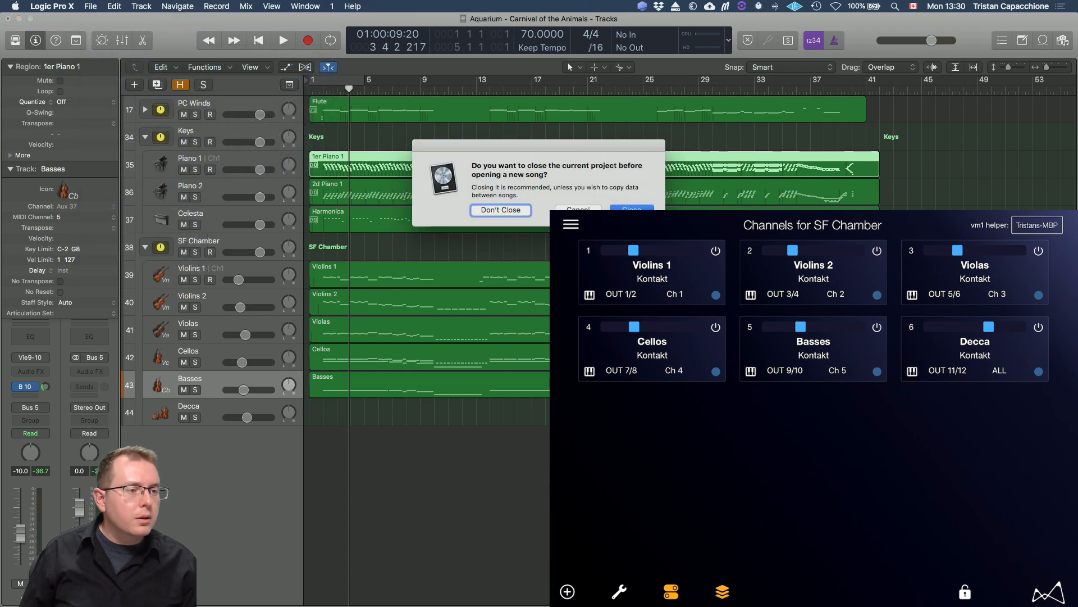
pyautogui.press('Return')
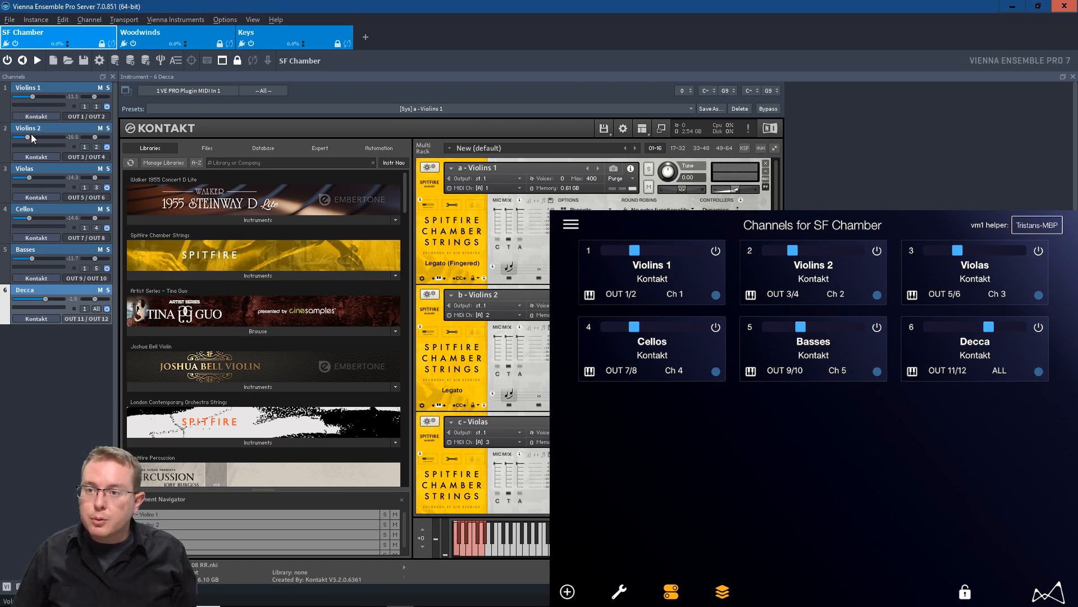
# Switch to Vienna Ensemble Pro and slightly adjust the volume of the Violins 2 channel in SF Chamber
pyautogui.moveTo(28, 137); pyautogui.dragTo(28, 138)
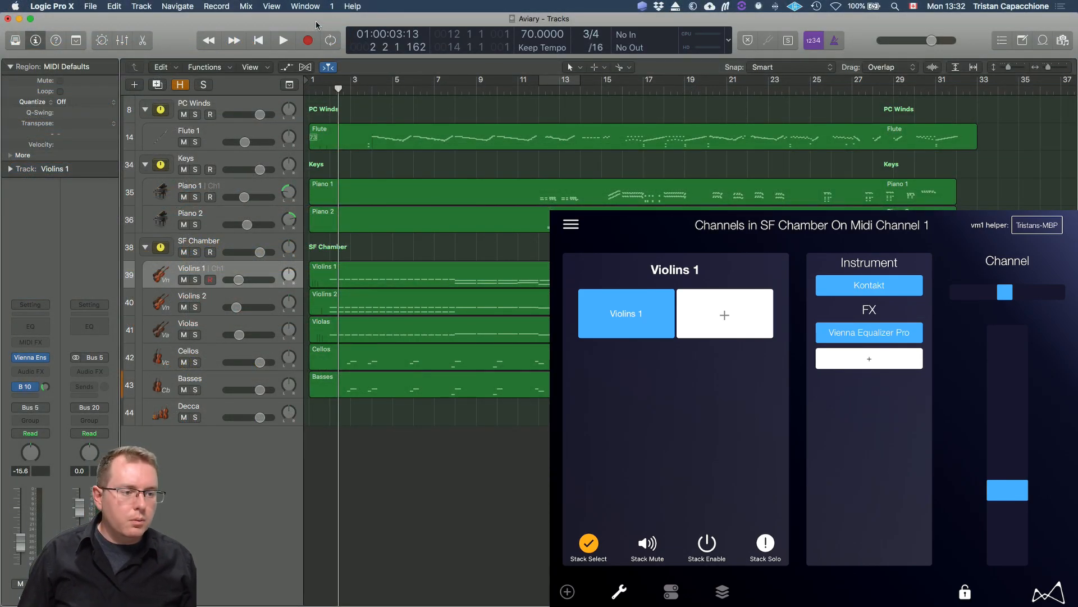
# Switch to Logic Pro, play Aviary from the beginning and stop in bar 11
pyautogui.press('Return')
pyautogui.press('space')
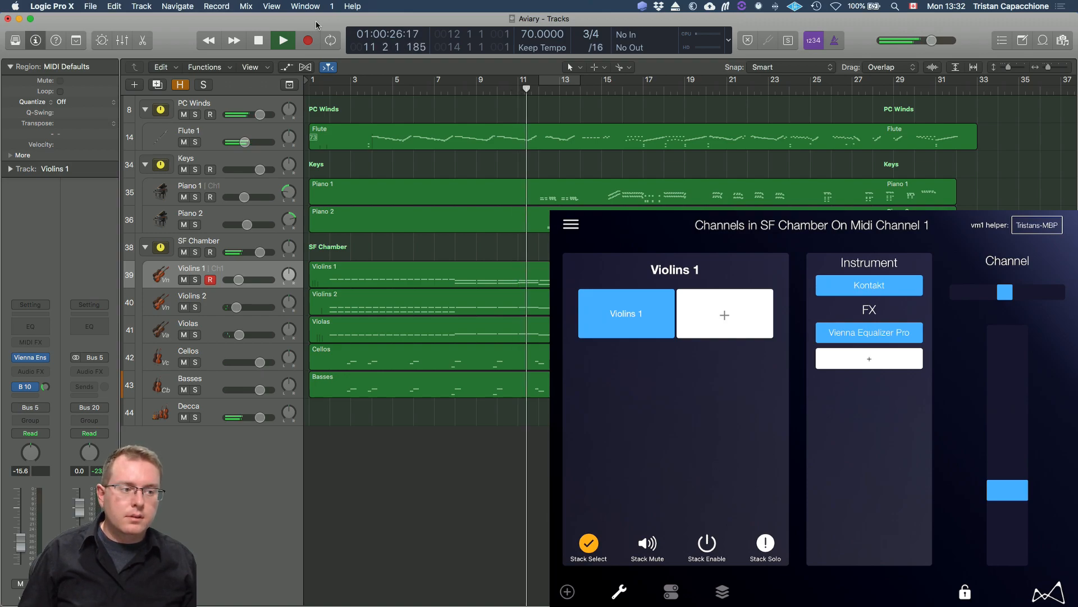
pyautogui.press('space')
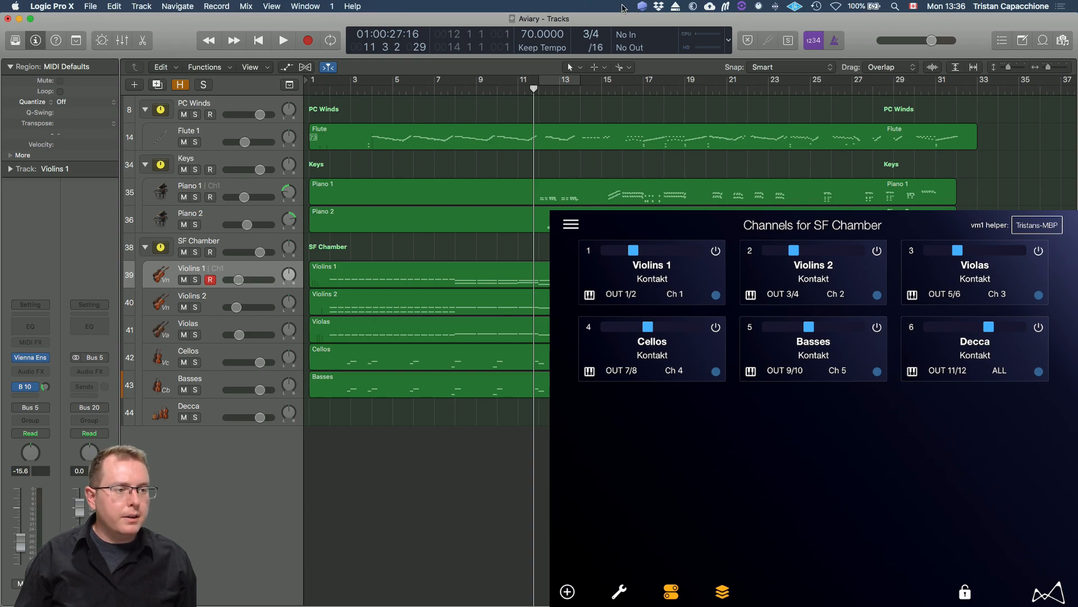
# Open the VM1 Helper registration window and close it again
pyautogui.click(642, 7)
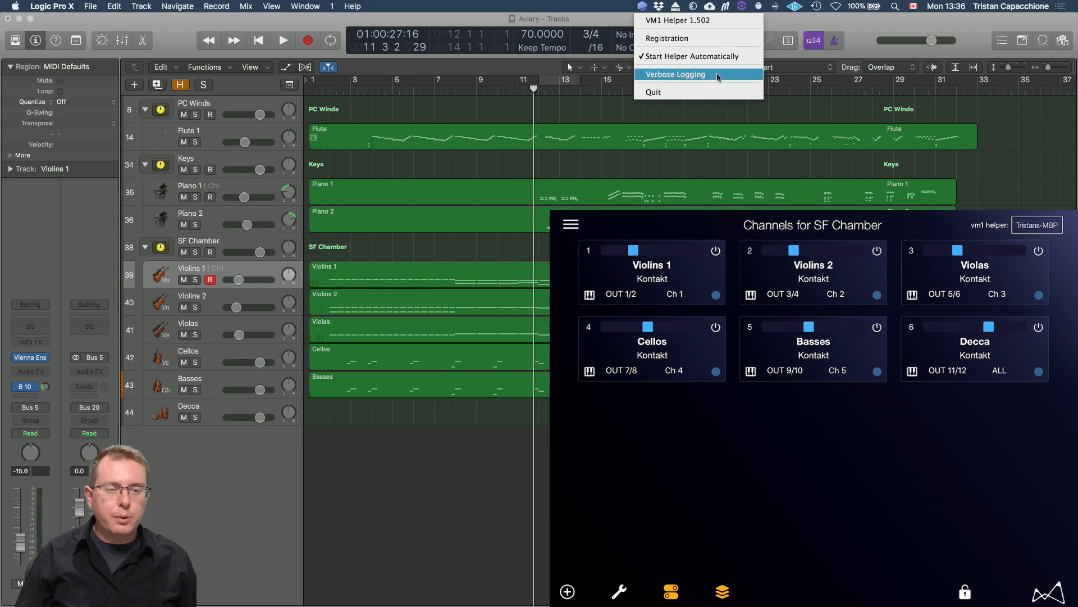
pyautogui.click(727, 43)
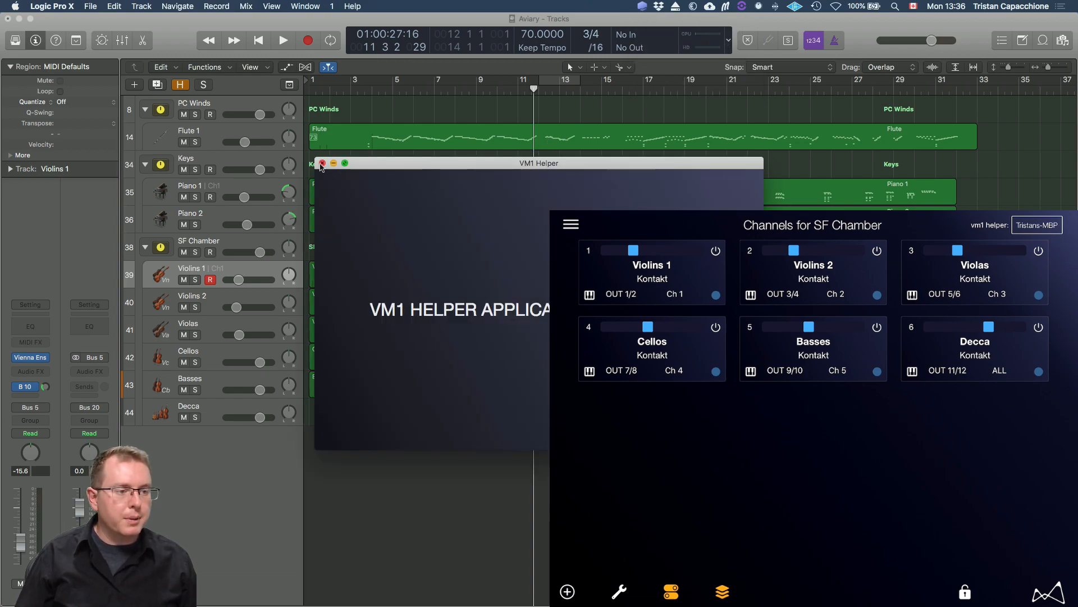
pyautogui.click(322, 163)
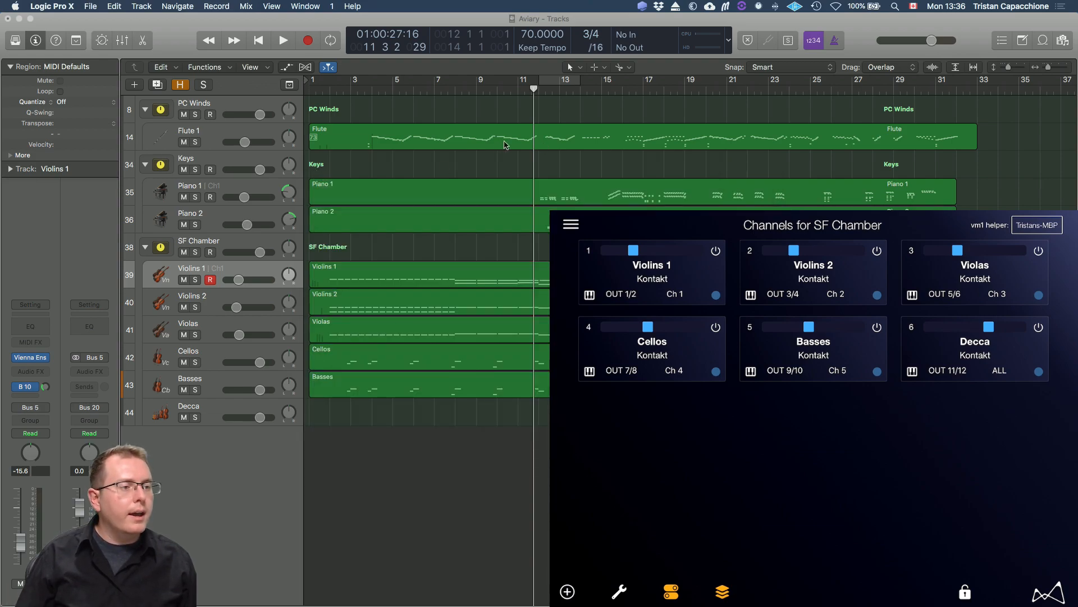
# Visit the VM1 web page through the helper's version entry, return to Logic Pro and review the helper's remaining menu options
pyautogui.click(641, 6)
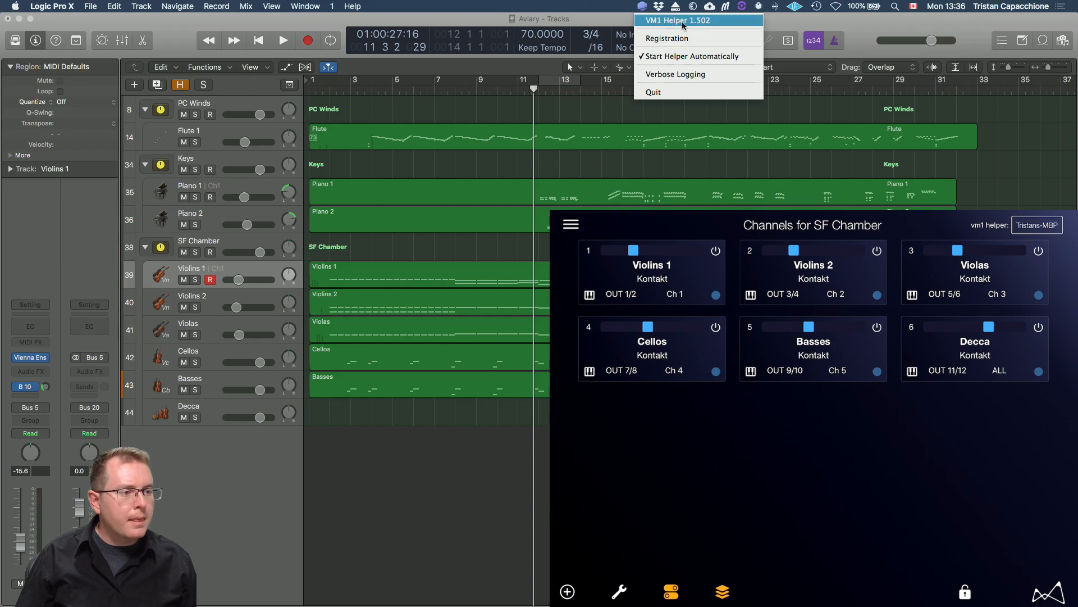
pyautogui.click(727, 25)
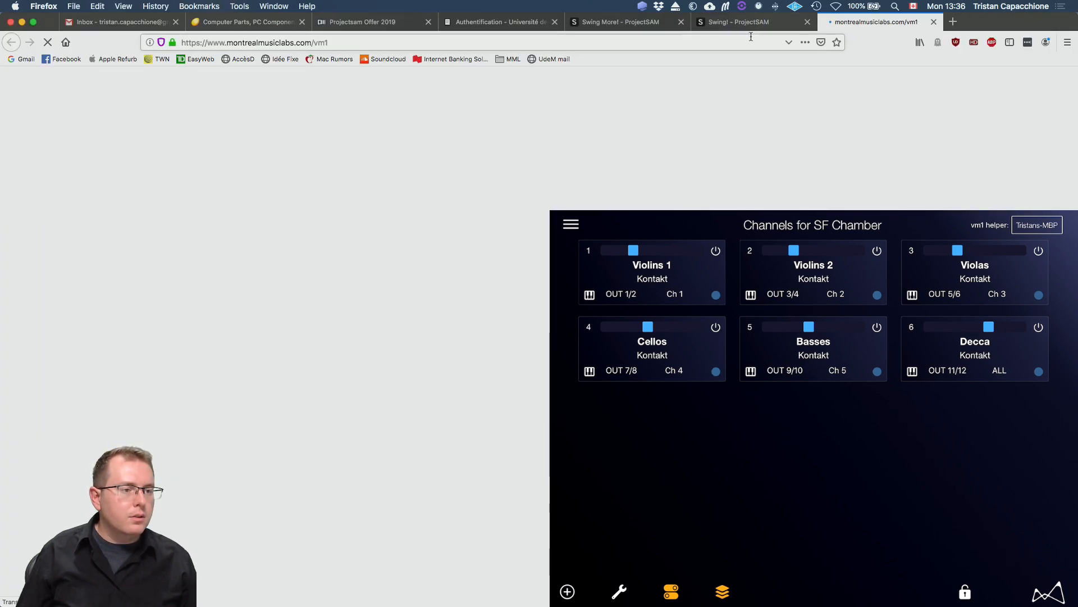
pyautogui.press('super+Tab')
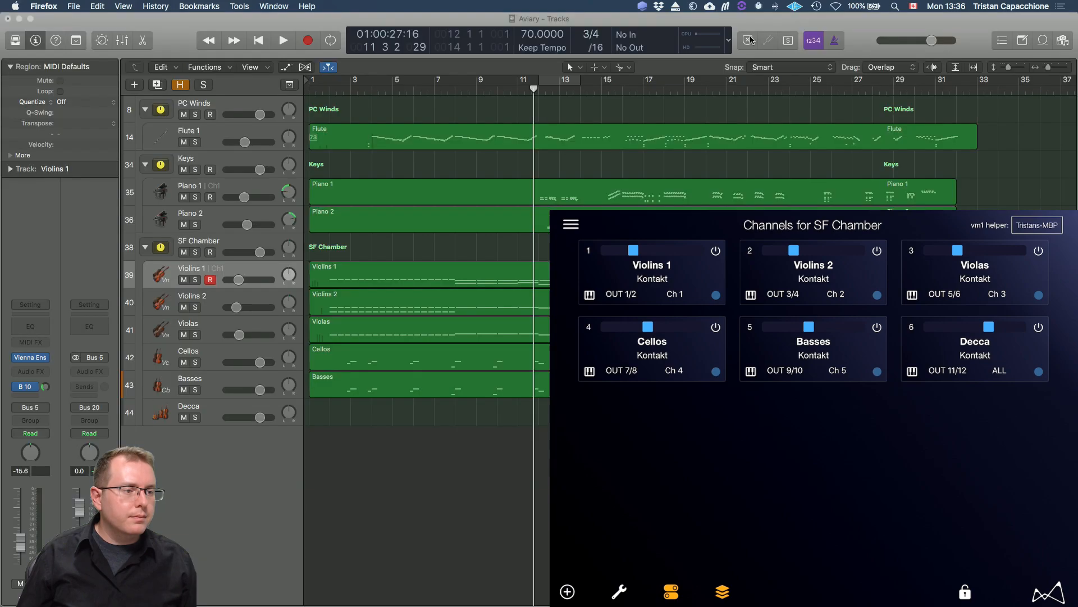
pyautogui.click(642, 6)
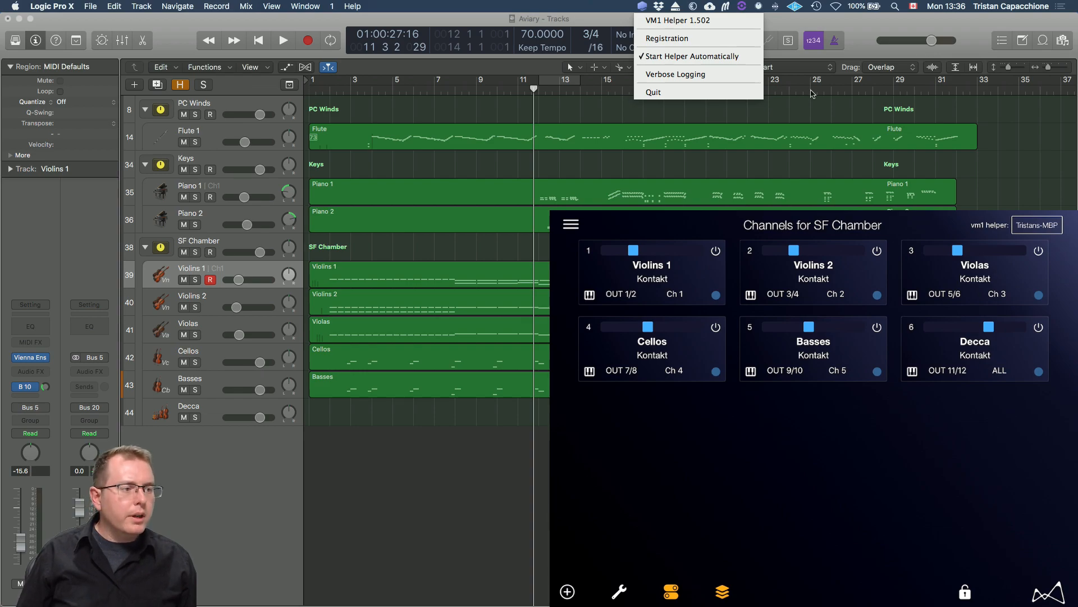
pyautogui.click(820, 108)
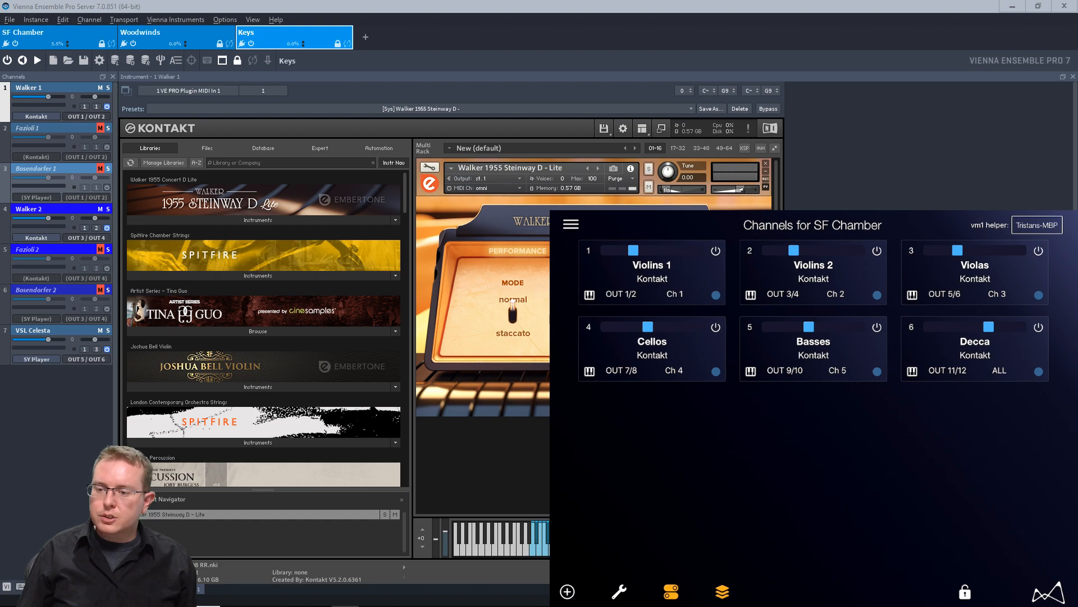
# Find VM1 Helper among the installed programs on the Windows PC and launch it
pyautogui.moveTo(302, 604)
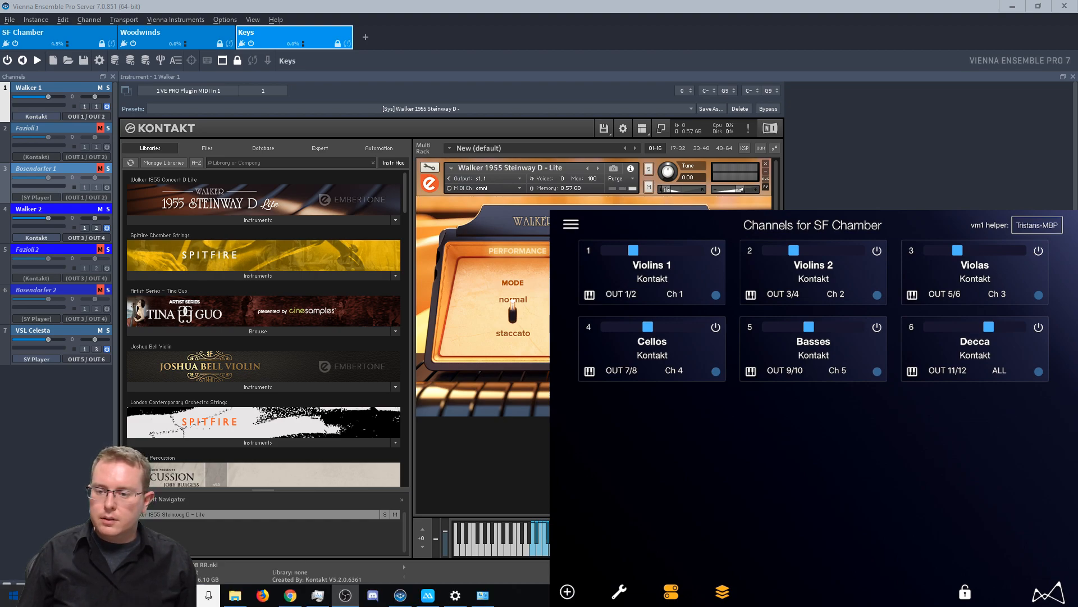
pyautogui.click(14, 595)
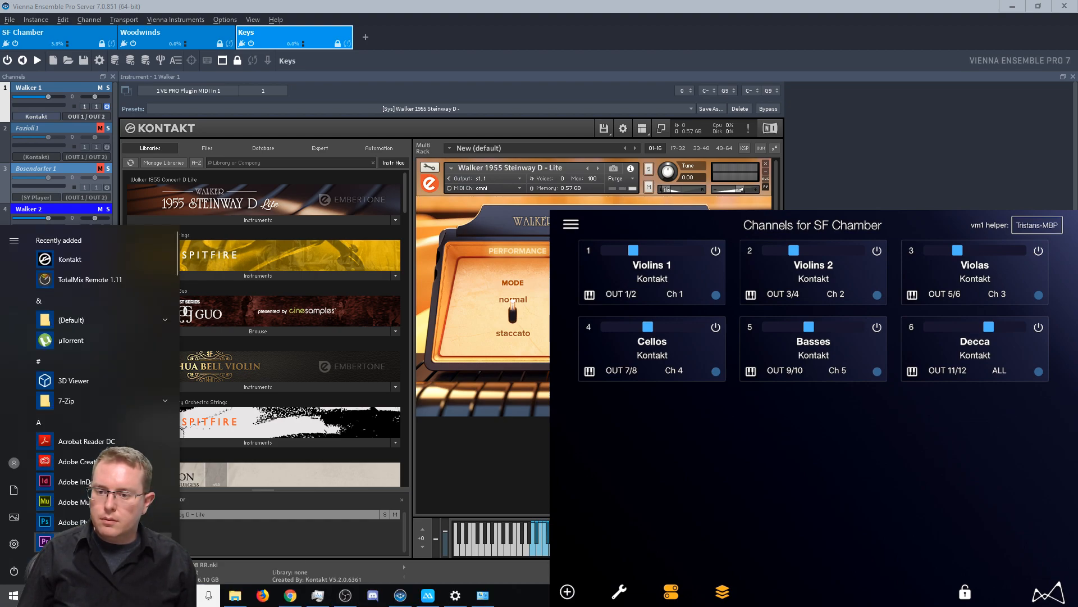
pyautogui.scroll(-15, 133, 416)
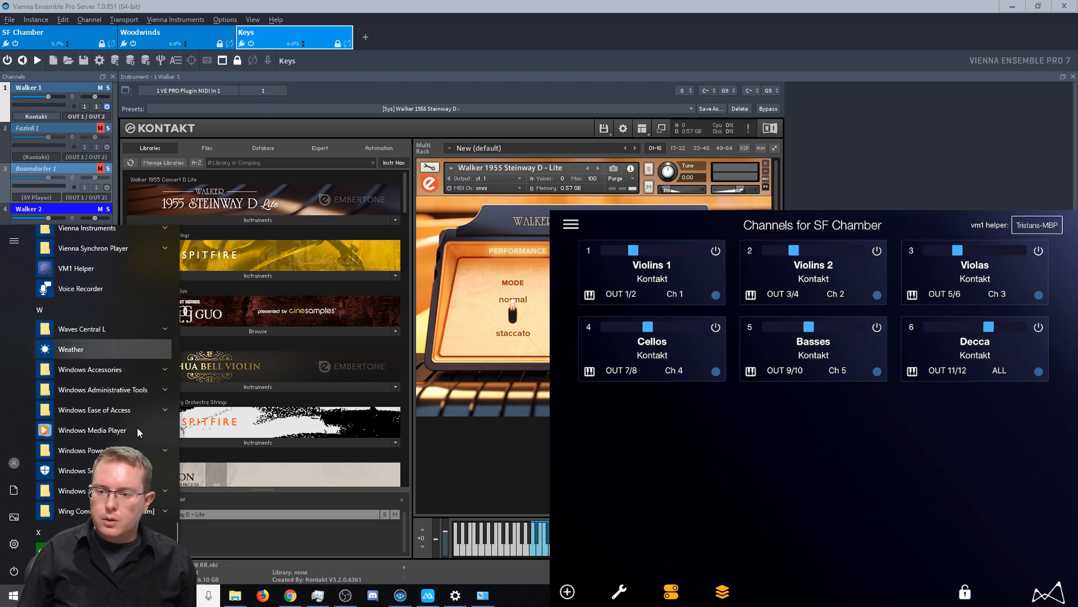
pyautogui.scroll(4, 131, 436)
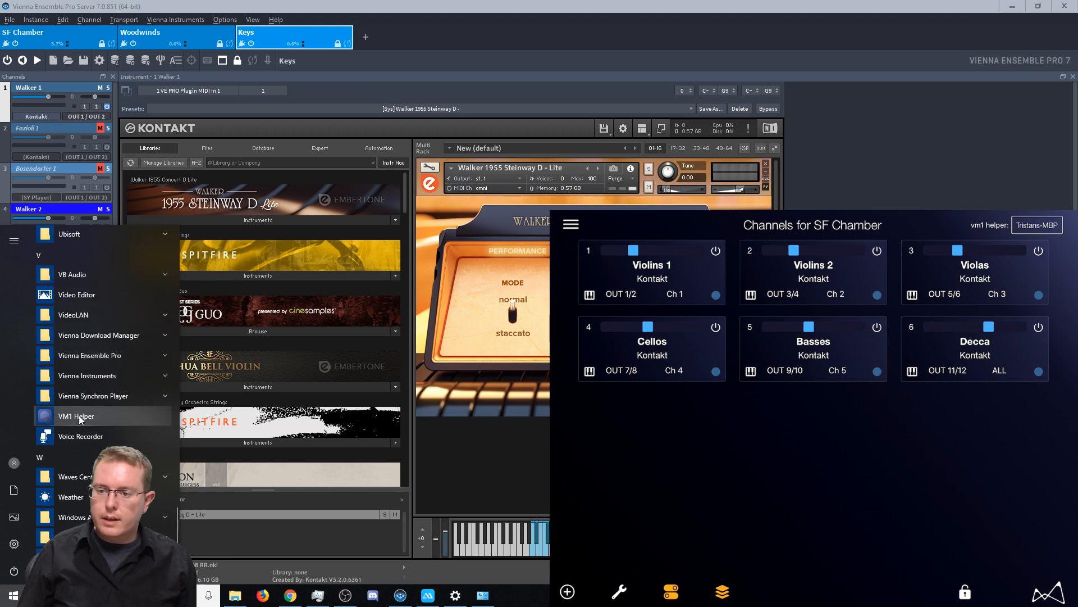
pyautogui.click(82, 416)
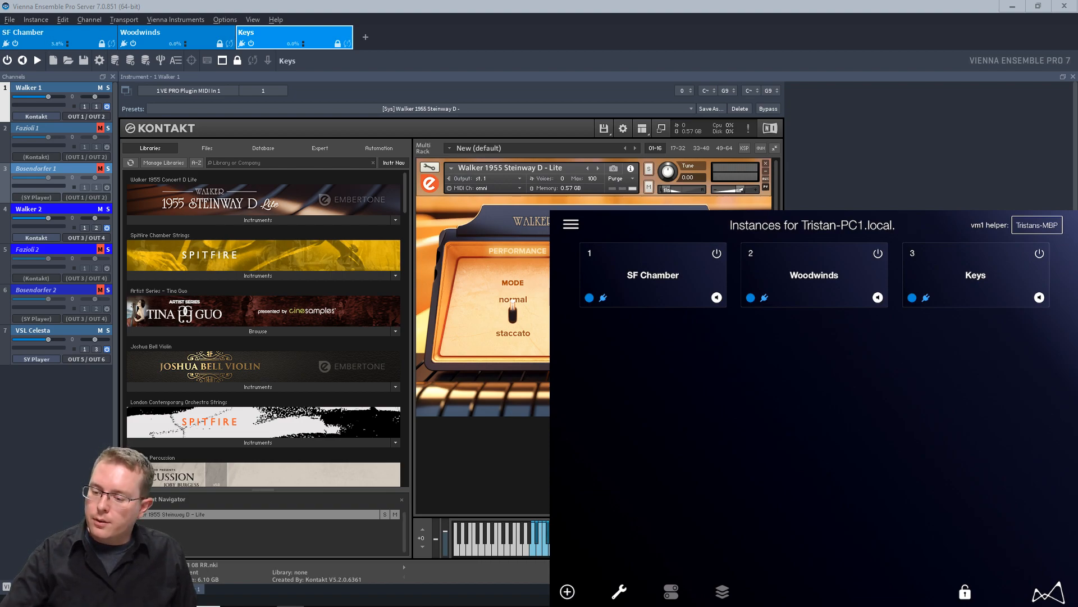
# Select the SF Chamber instance in VM1's list of instances for the Windows server
pyautogui.click(652, 275)
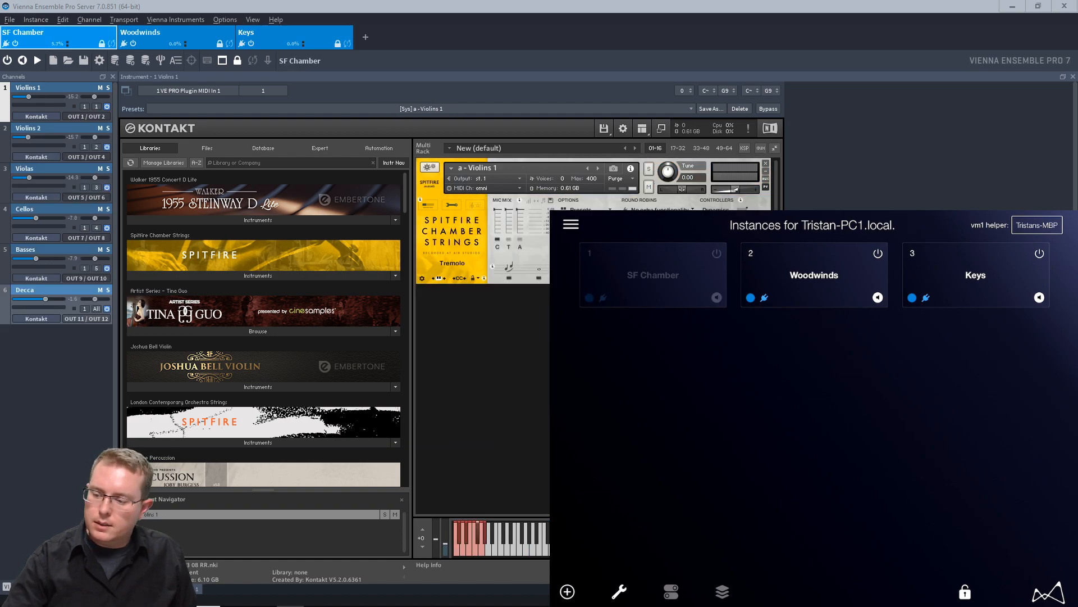
pyautogui.click(652, 272)
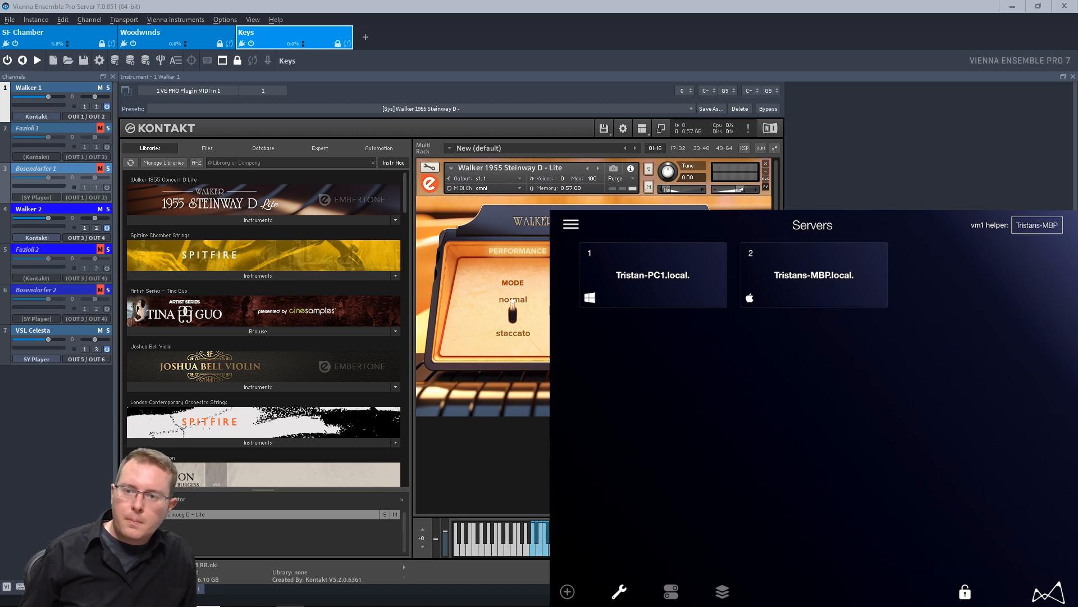
# Switch Vienna Ensemble Pro through SF Chamber, Woodwinds, Keys and back to SF Chamber, closing the Automation pane in Woodwinds
pyautogui.click(39, 32)
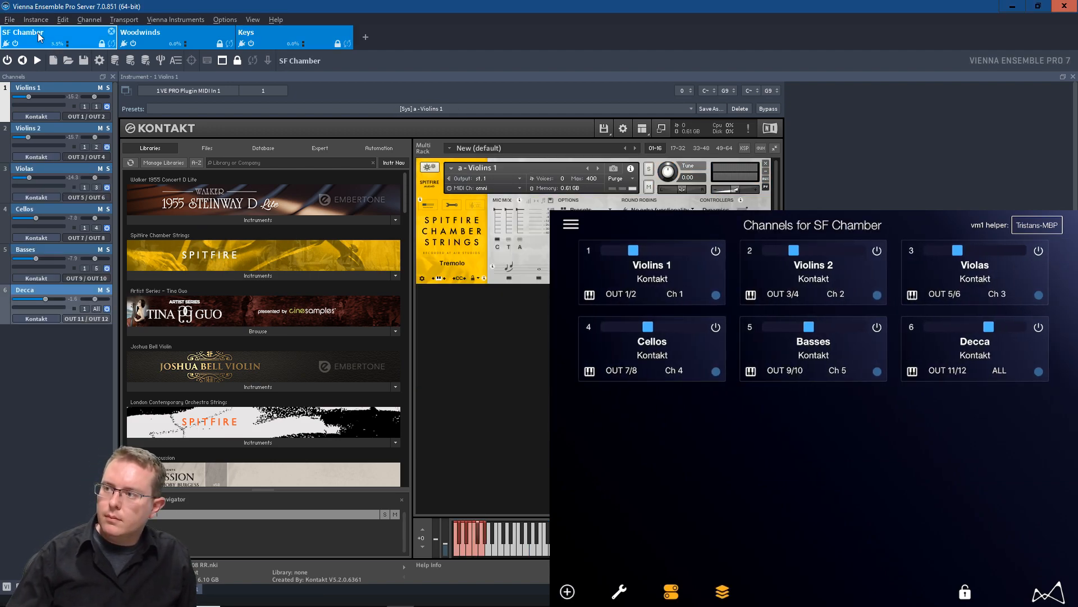
pyautogui.click(171, 28)
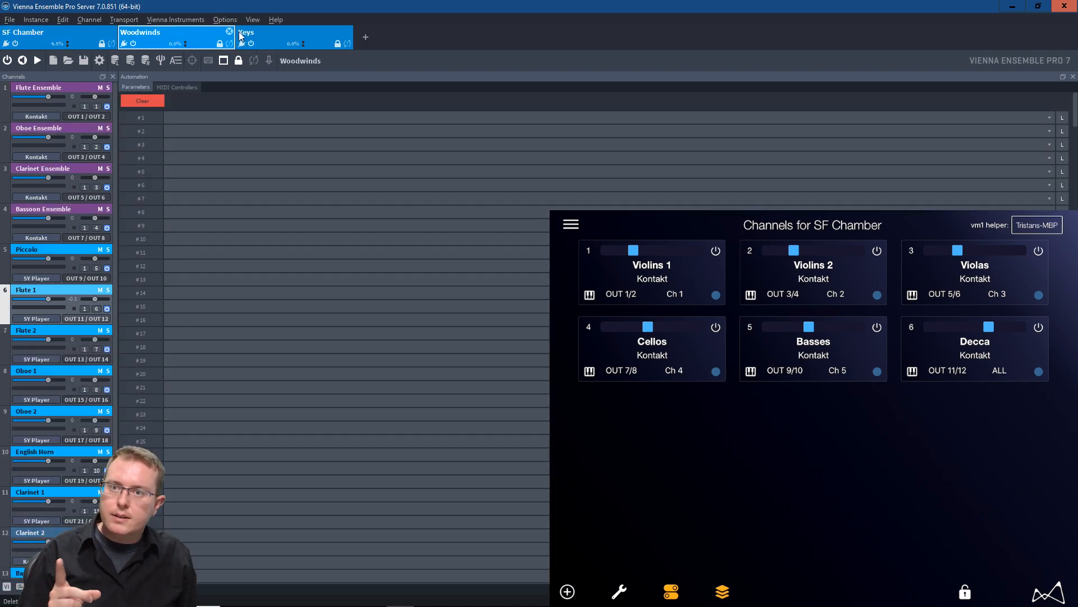
pyautogui.click(1073, 76)
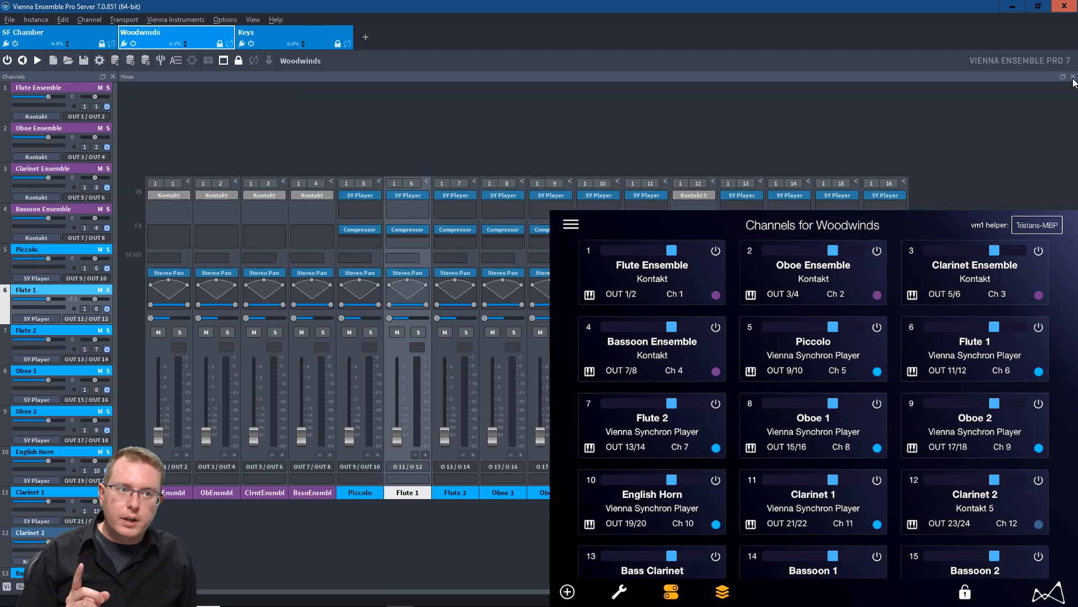
pyautogui.click(295, 30)
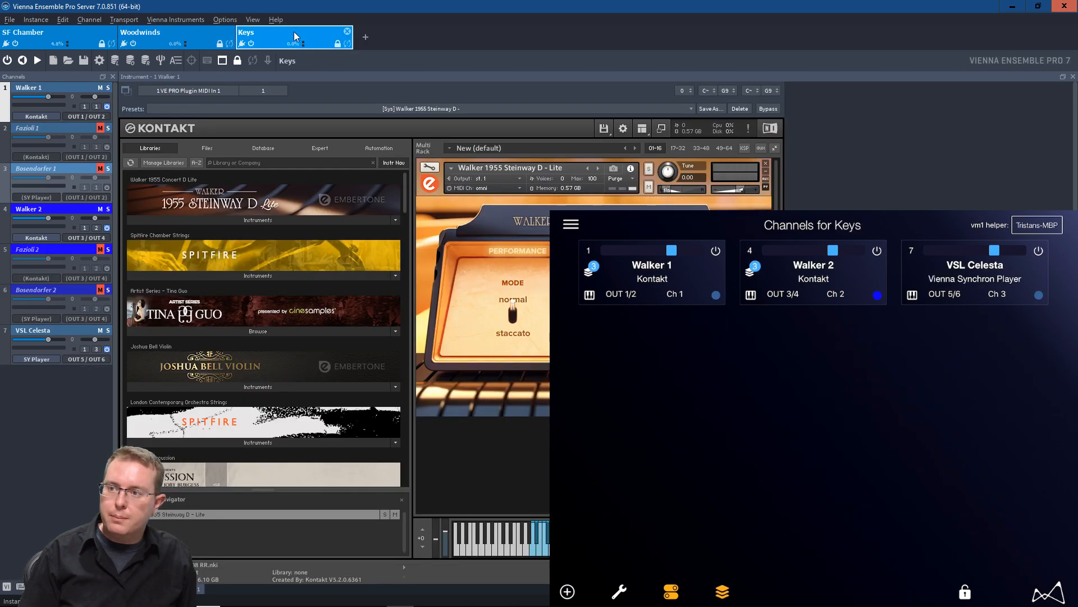
pyautogui.click(70, 32)
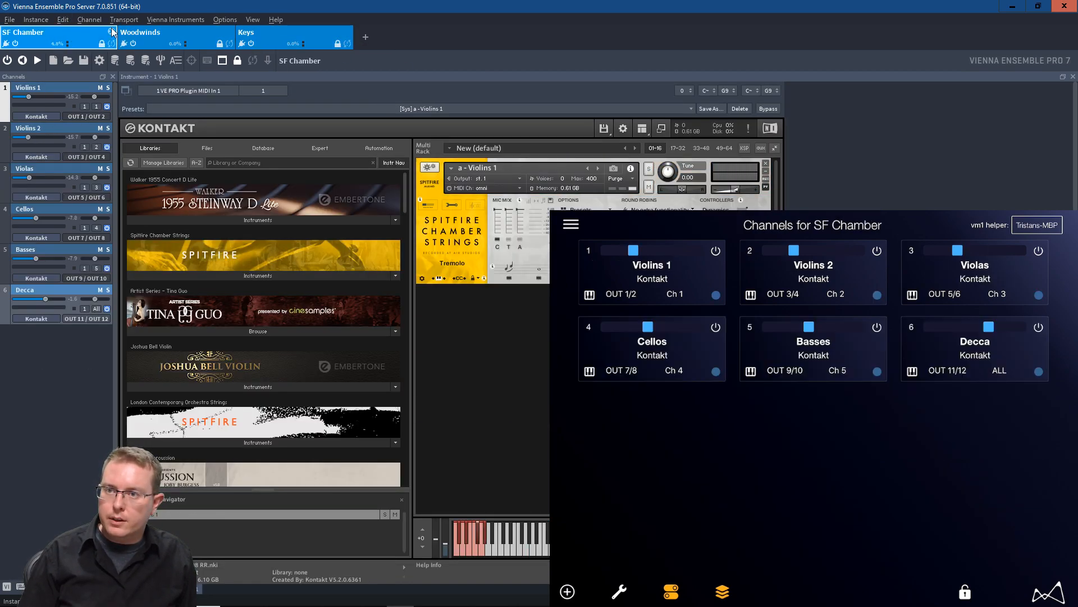
# Show Woodwinds, lock VM1 on its channels, and switch Vienna Ensemble Pro through SF Chamber, Keys, Woodwinds and SF Chamber
pyautogui.click(167, 32)
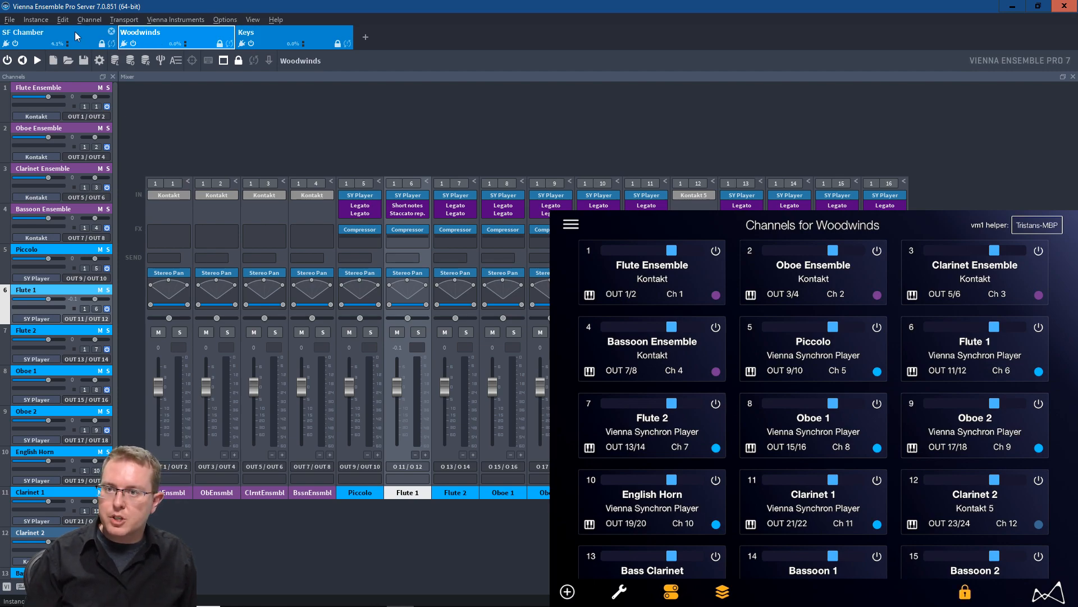
pyautogui.click(55, 32)
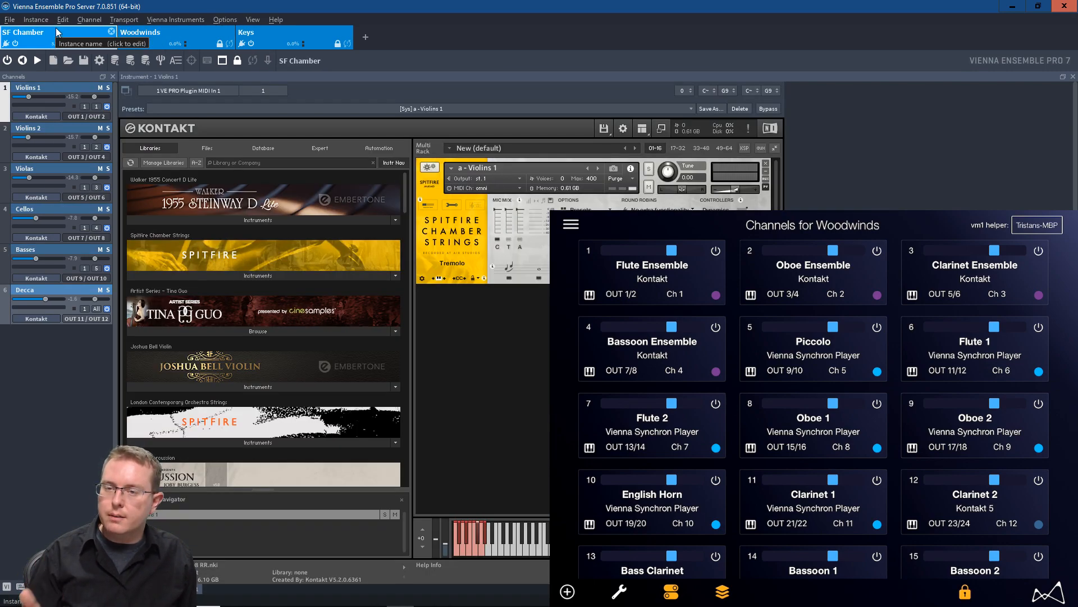
pyautogui.click(288, 37)
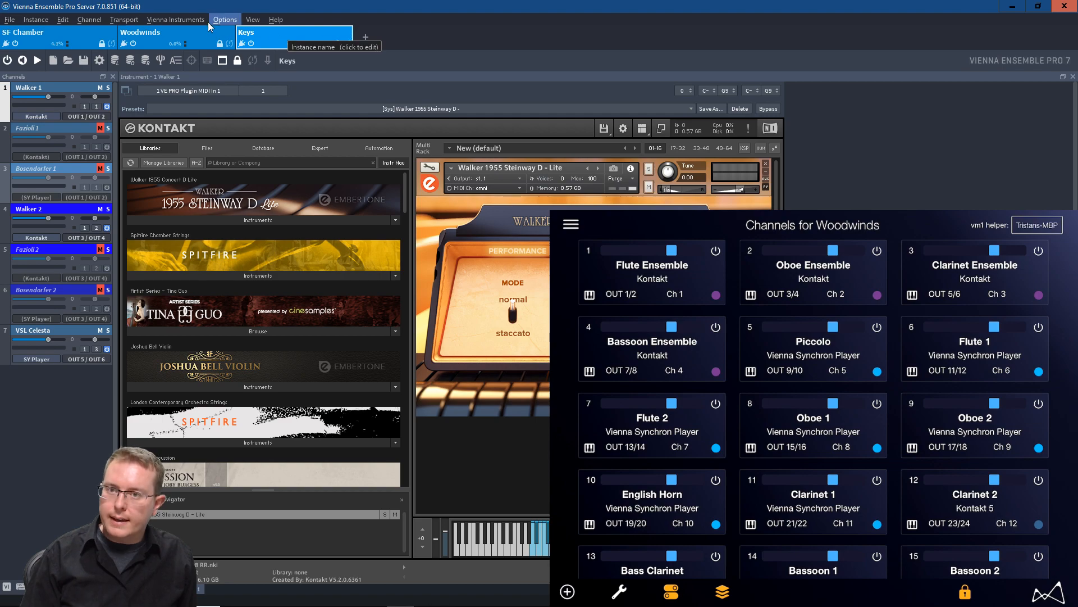
pyautogui.click(163, 34)
pyautogui.click(42, 33)
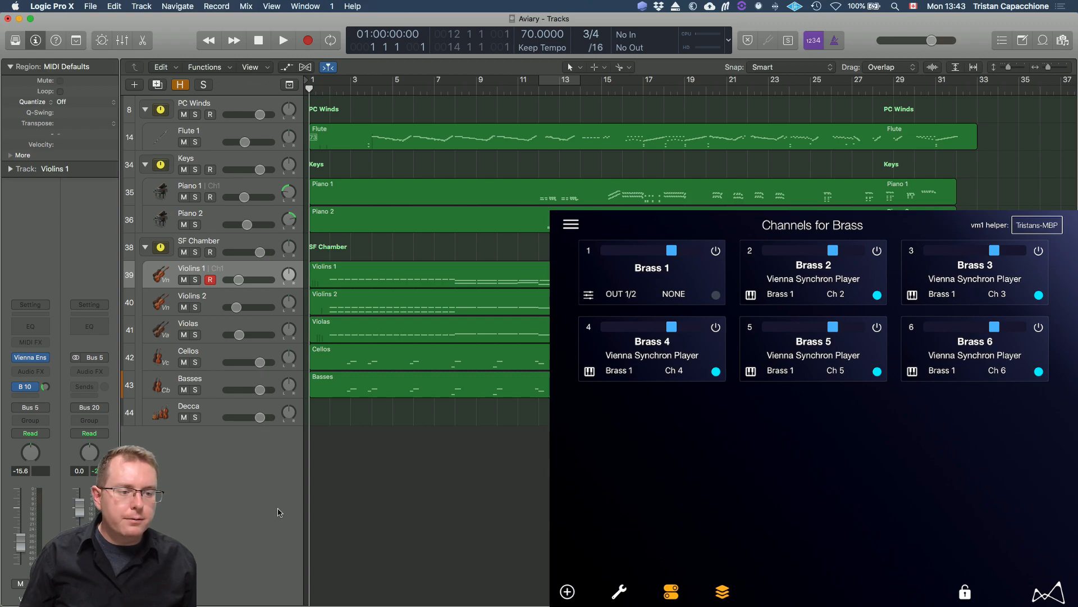
# Add a software instrument track below Decca in the Aviary project in Logic Pro
pyautogui.click(220, 415)
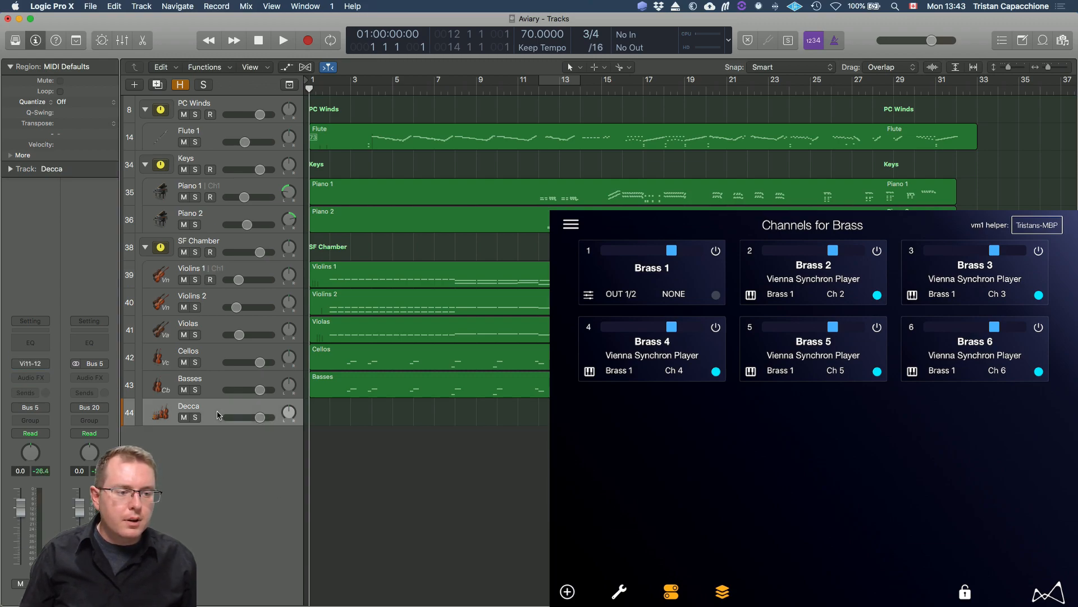
pyautogui.click(134, 84)
pyautogui.press('Return')
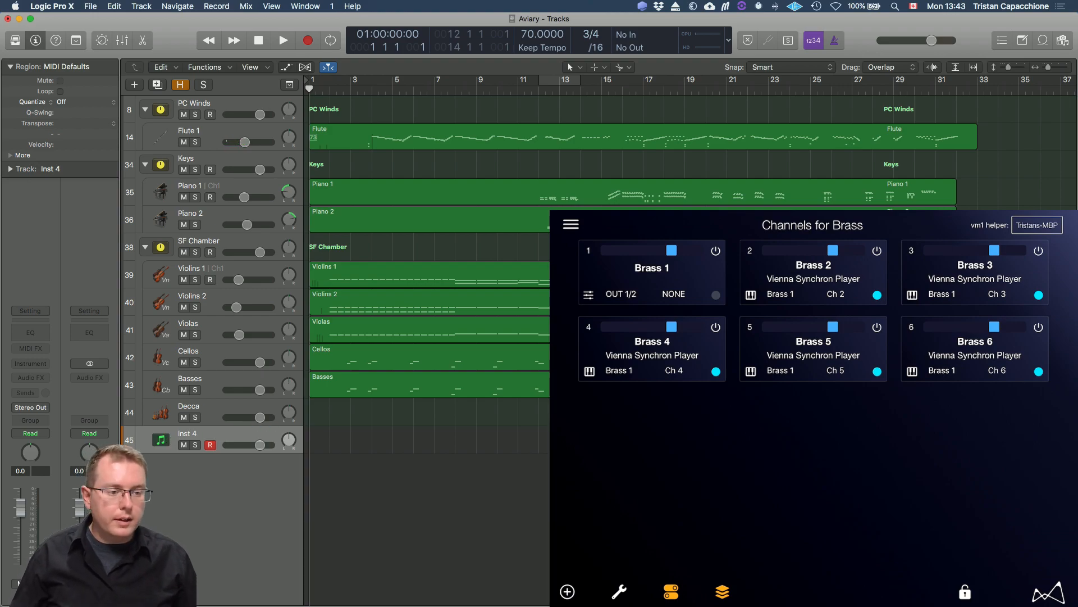
# Load Vienna Ensemble Pro AU3 on the new instrument track and connect it to the Brass instance on localhost
pyautogui.click(43, 366)
pyautogui.moveTo(69, 400)
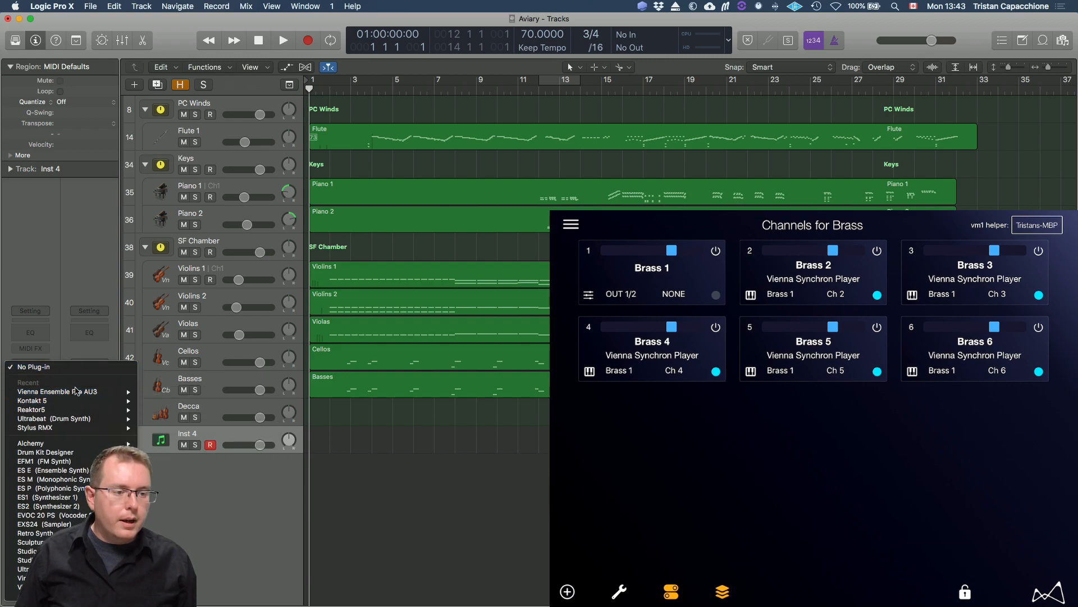
pyautogui.click(177, 397)
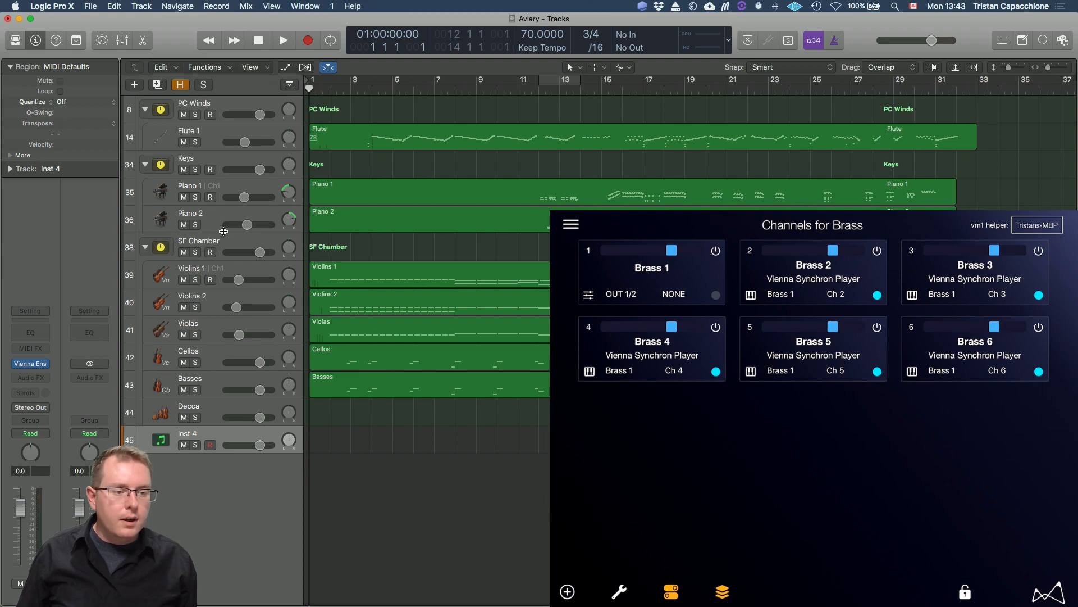
pyautogui.click(33, 365)
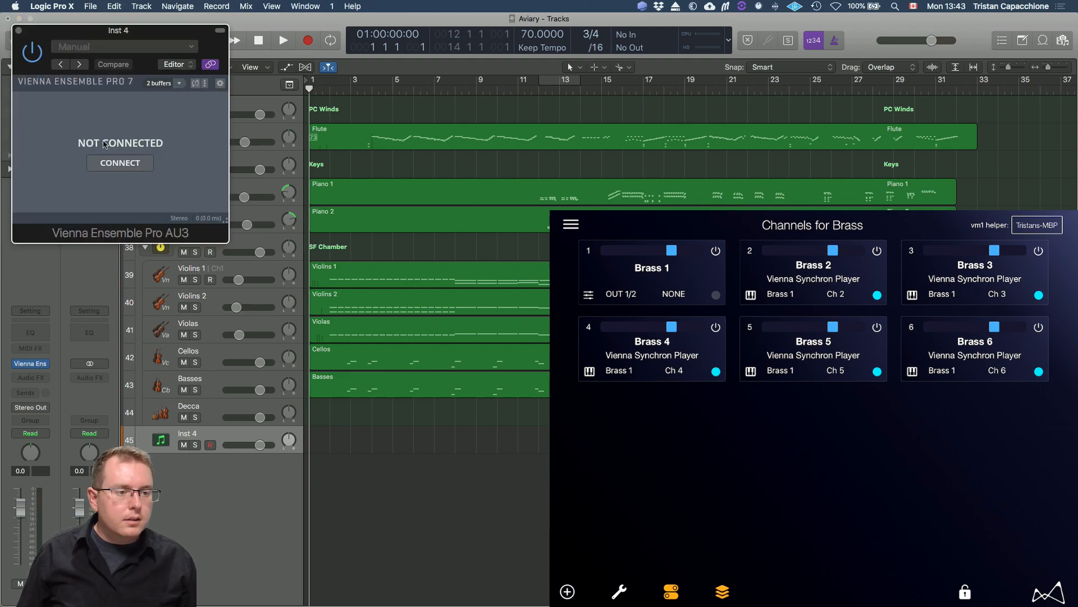
pyautogui.click(137, 164)
pyautogui.doubleClick(77, 135)
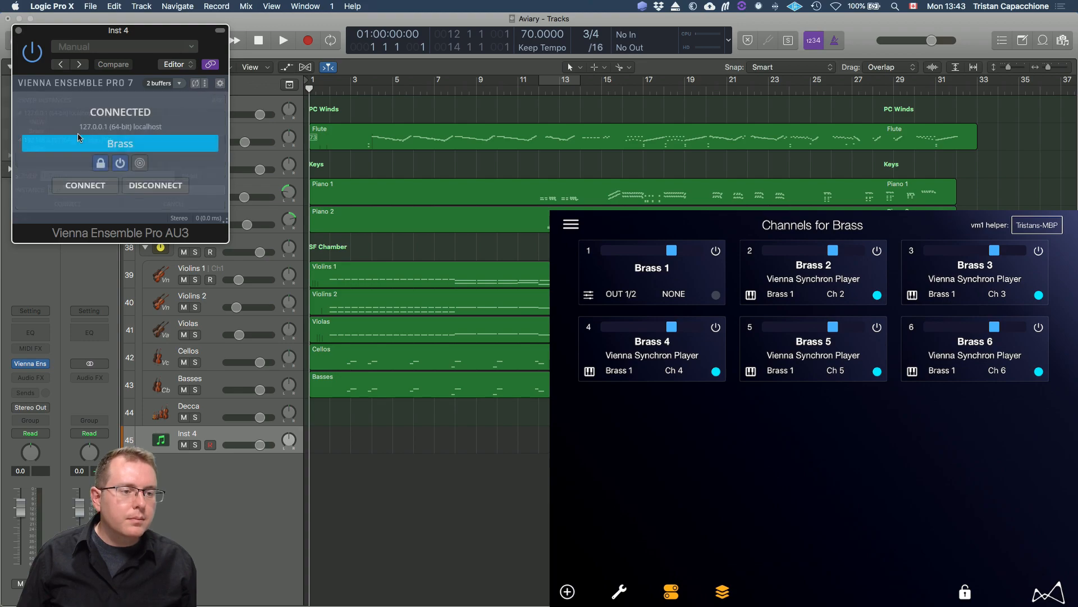
pyautogui.click(18, 31)
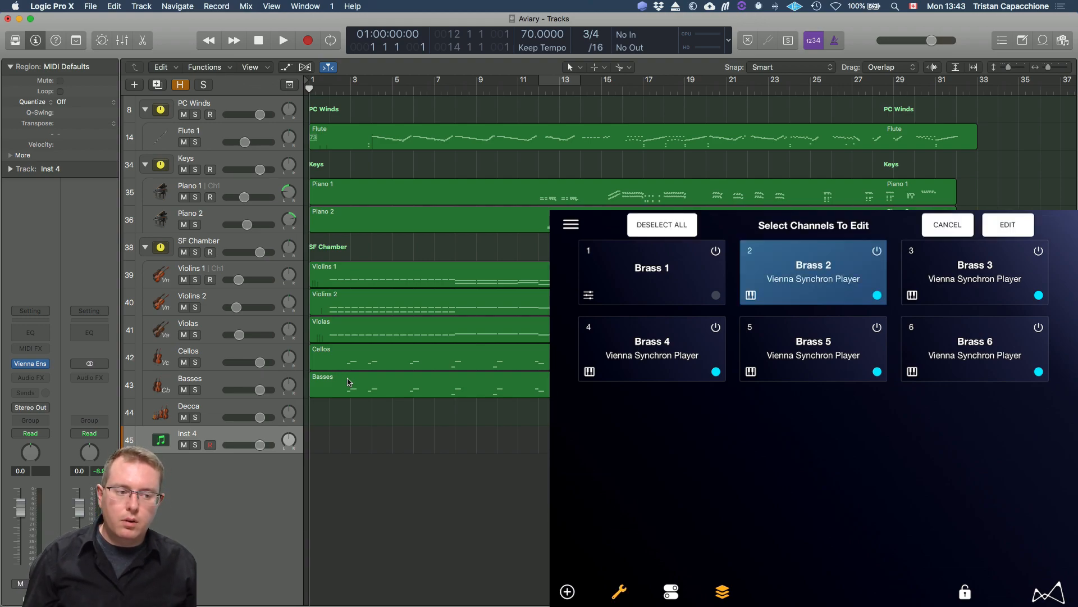
# Rename the new instrument track as Trumpet
pyautogui.doubleClick(205, 438)
pyautogui.write('Tru')
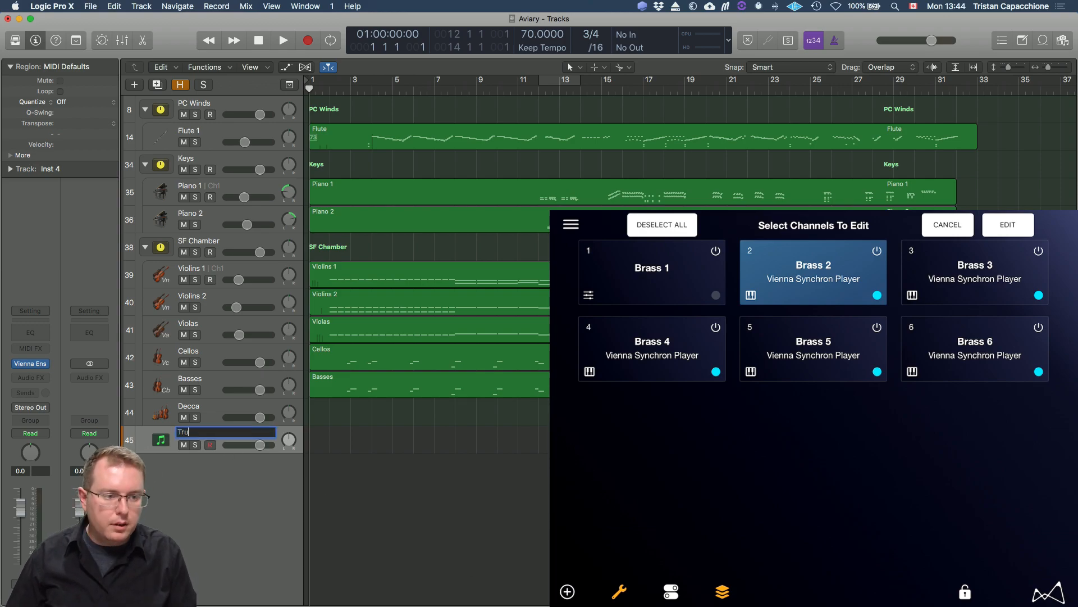
pyautogui.write('mpet')
pyautogui.press('Return')
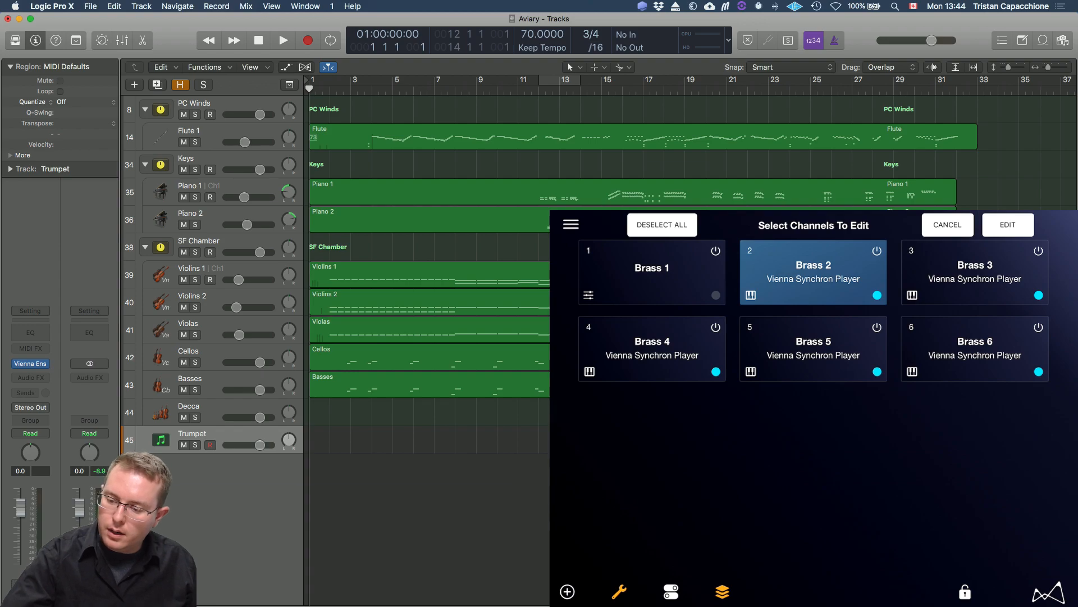
# Name the Brass 2 channel from Logic's Trumpet track in VM1 and switch to Vienna Ensemble Pro to check it
pyautogui.click(1008, 225)
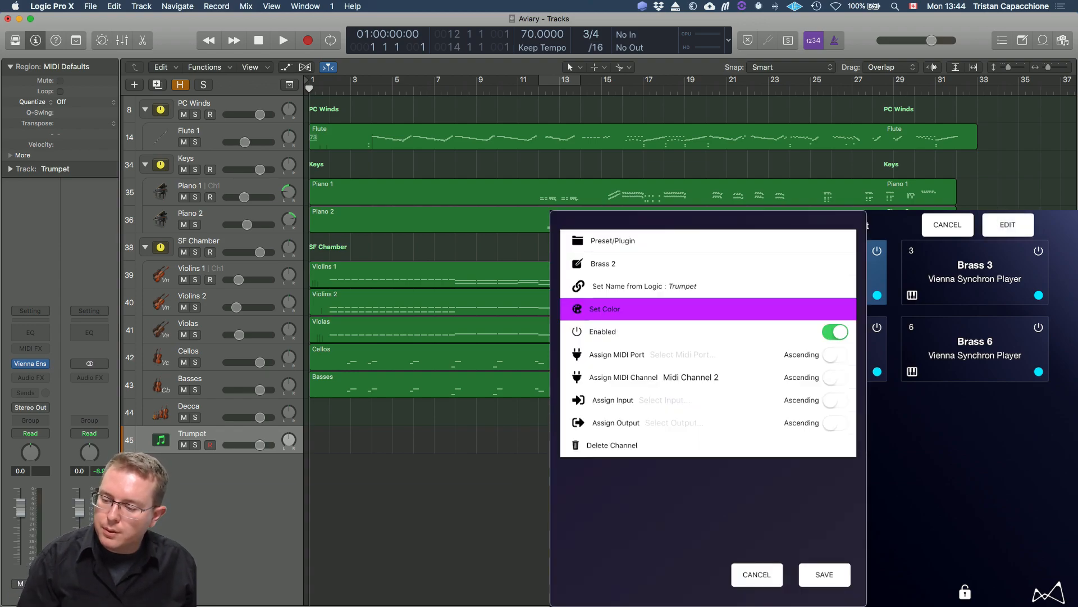
pyautogui.click(644, 287)
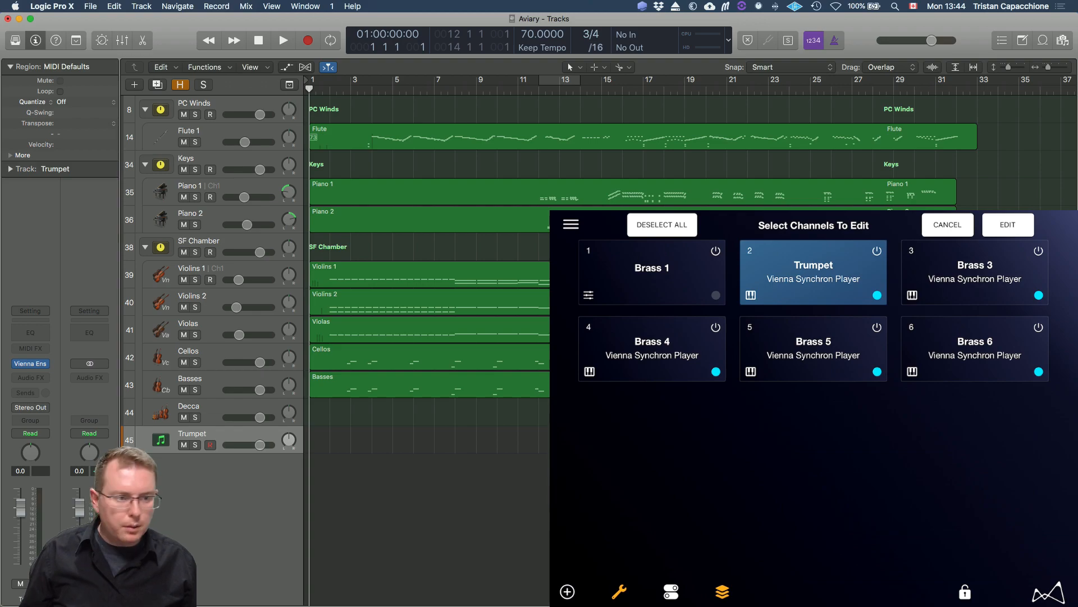
pyautogui.press('super+Tab')
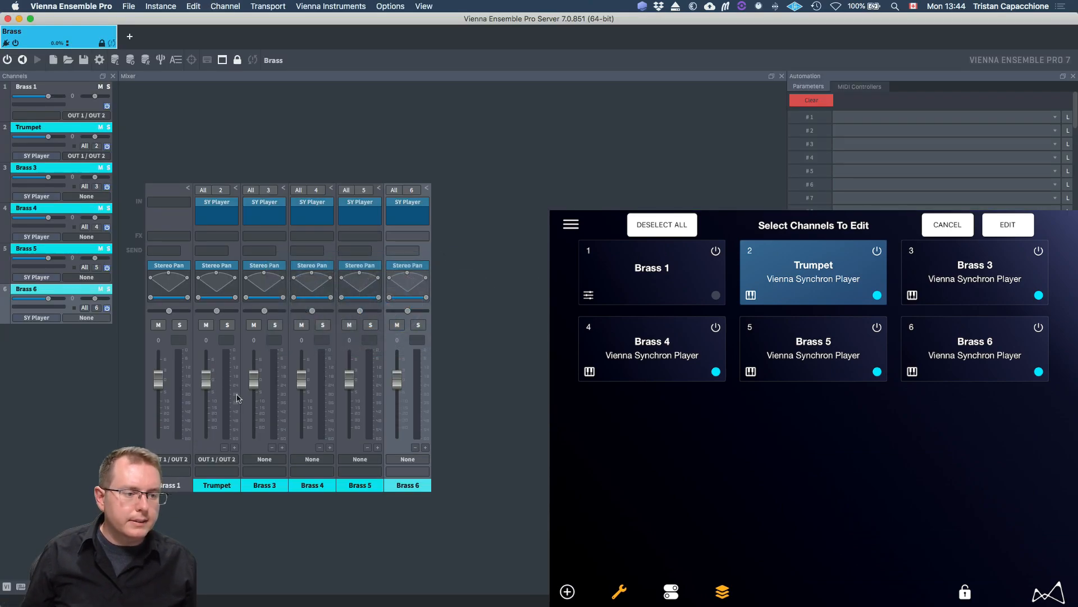